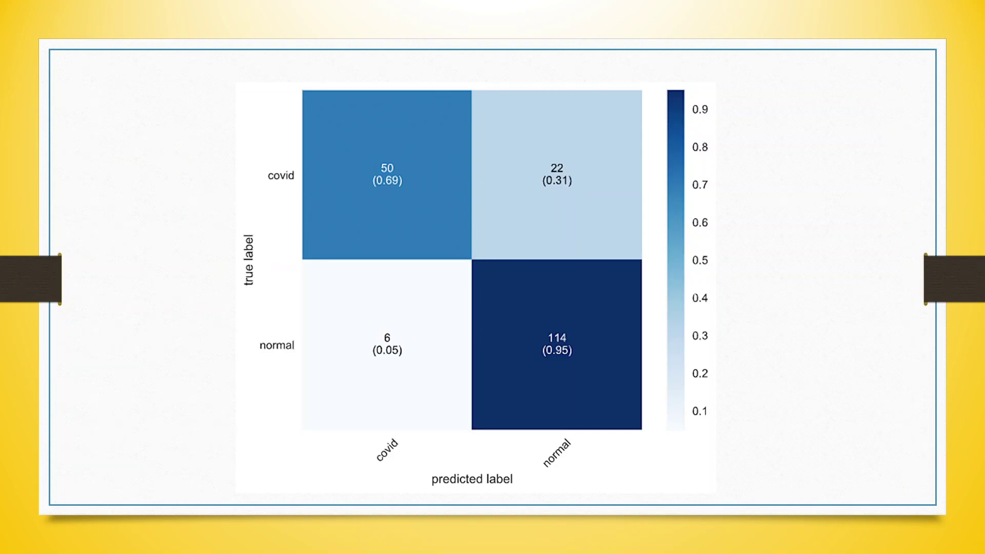
# Step: Exit the slideshow so PowerPoint returns to editing slide 3 with the covid/normal confusion matrix
pyautogui.press('Escape')
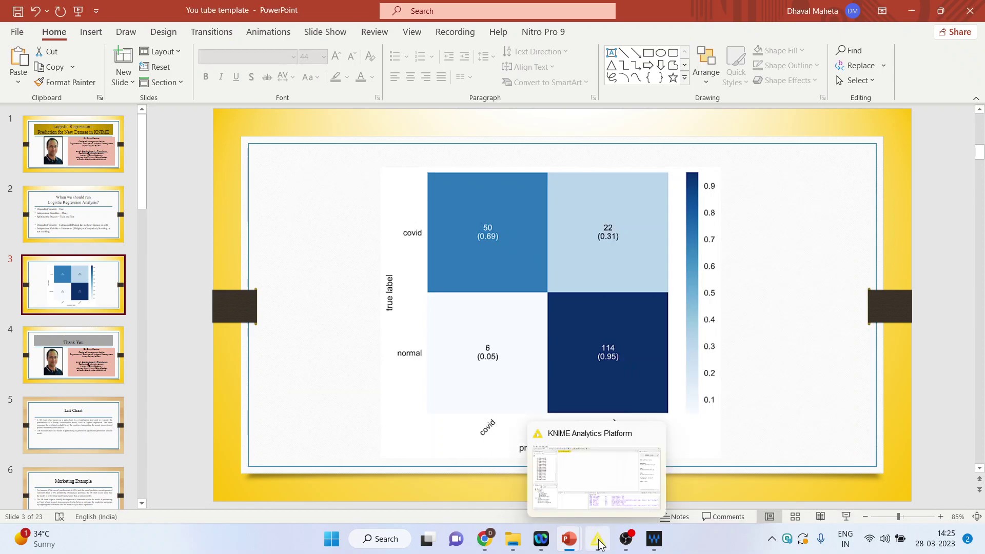
# Step: In KNIME, add a CSV Reader node from IO > Read and place it at the canvas upper-left
pyautogui.click(598, 538)
pyautogui.click(127, 336)
pyautogui.press('BackSpace')
pyautogui.press('BackSpace')
pyautogui.press('BackSpace')
pyautogui.press('BackSpace')
pyautogui.press('BackSpace')
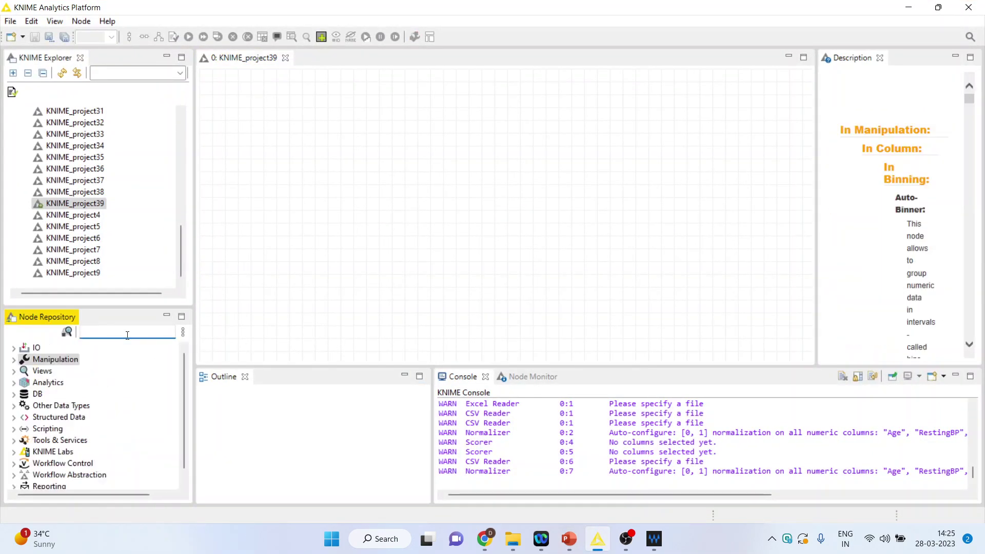
pyautogui.click(14, 348)
pyautogui.click(24, 360)
pyautogui.doubleClick(76, 407)
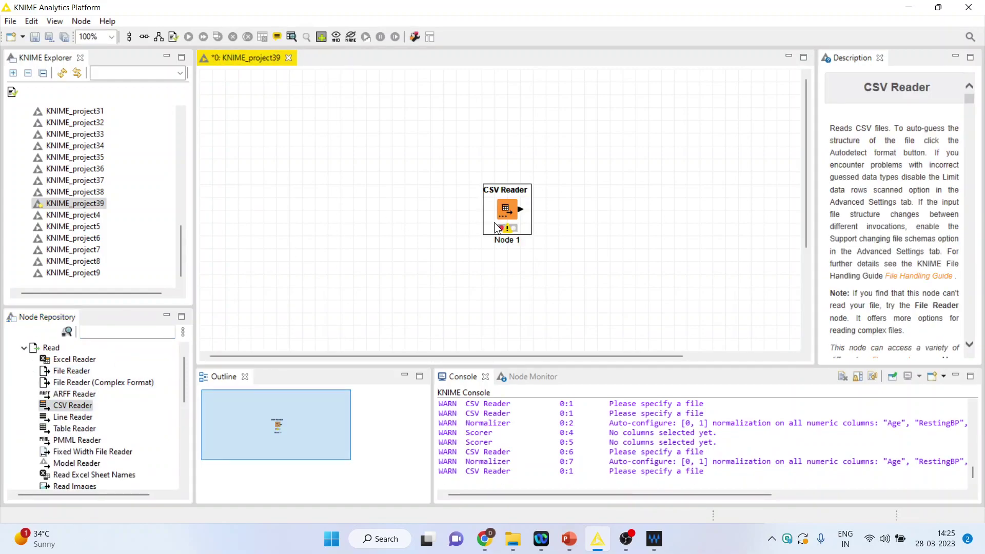
pyautogui.moveTo(500, 212); pyautogui.dragTo(261, 188)
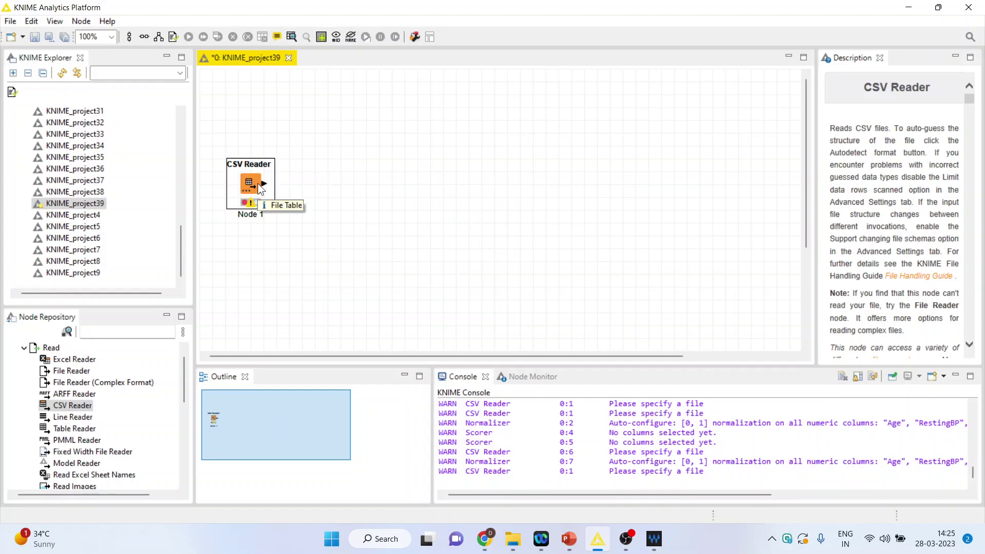
# Step: Configure the CSV Reader to read D:\Research Methodology\Predictive Analytics\Knime\Data\heart1.csv
pyautogui.rightClick(257, 183)
pyautogui.click(290, 192)
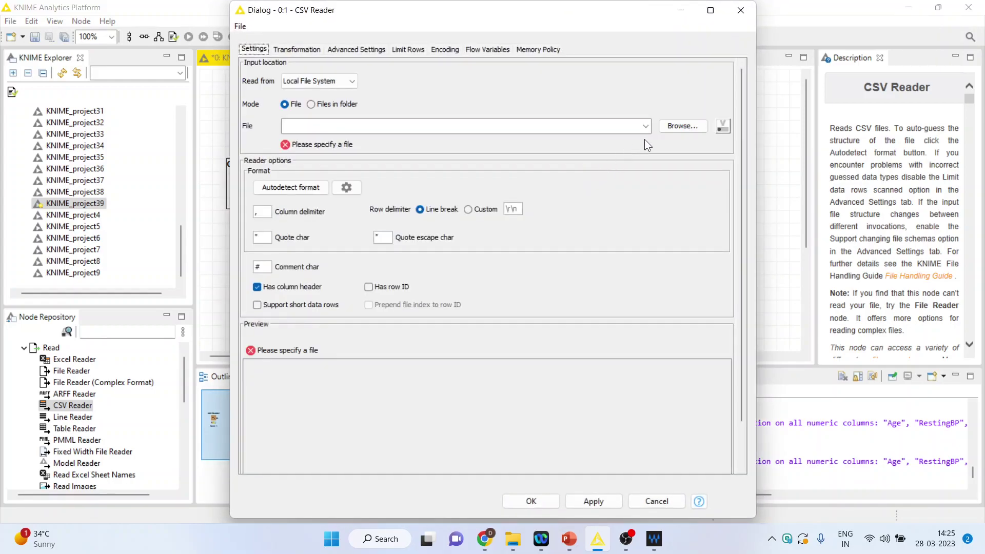
pyautogui.click(673, 128)
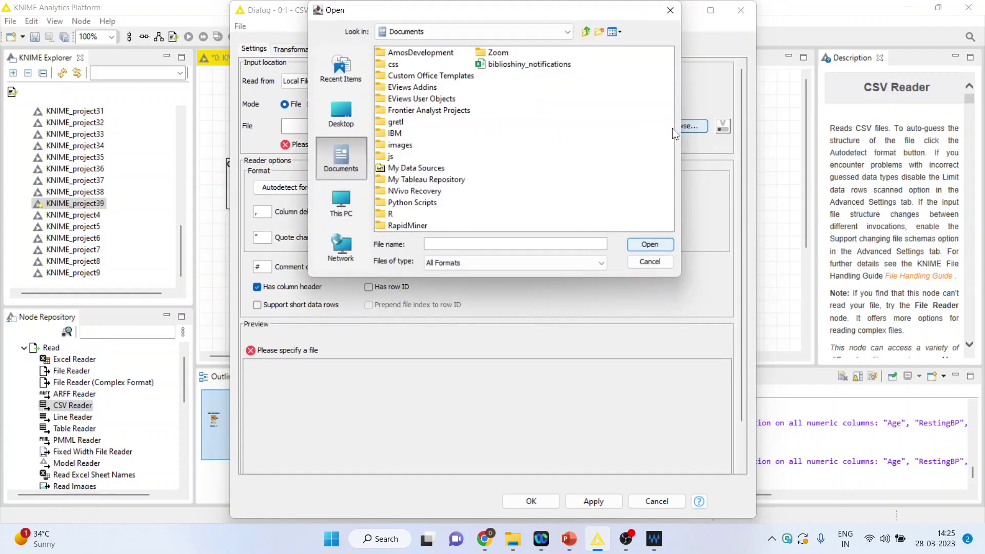
pyautogui.click(568, 35)
pyautogui.click(504, 58)
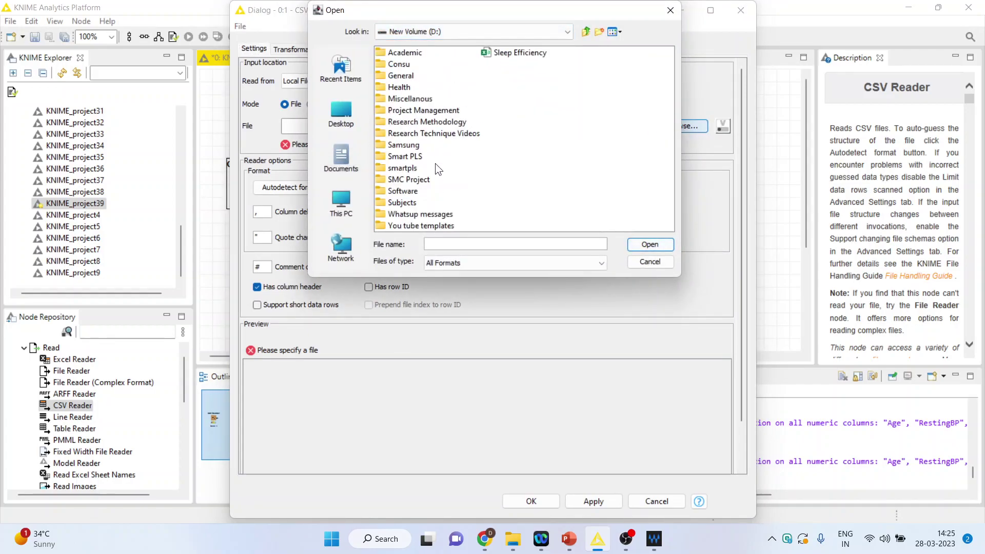
pyautogui.doubleClick(437, 121)
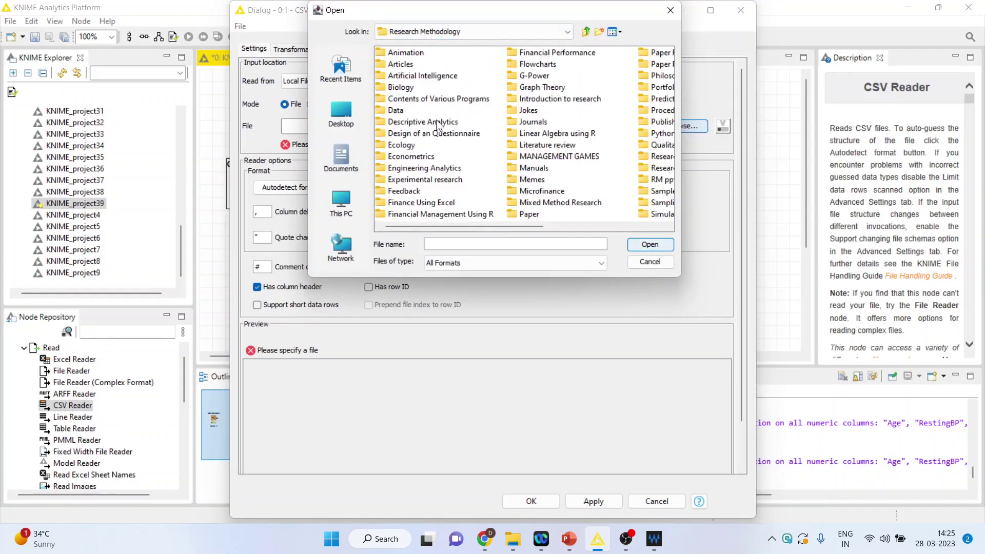
pyautogui.doubleClick(656, 98)
pyautogui.doubleClick(393, 204)
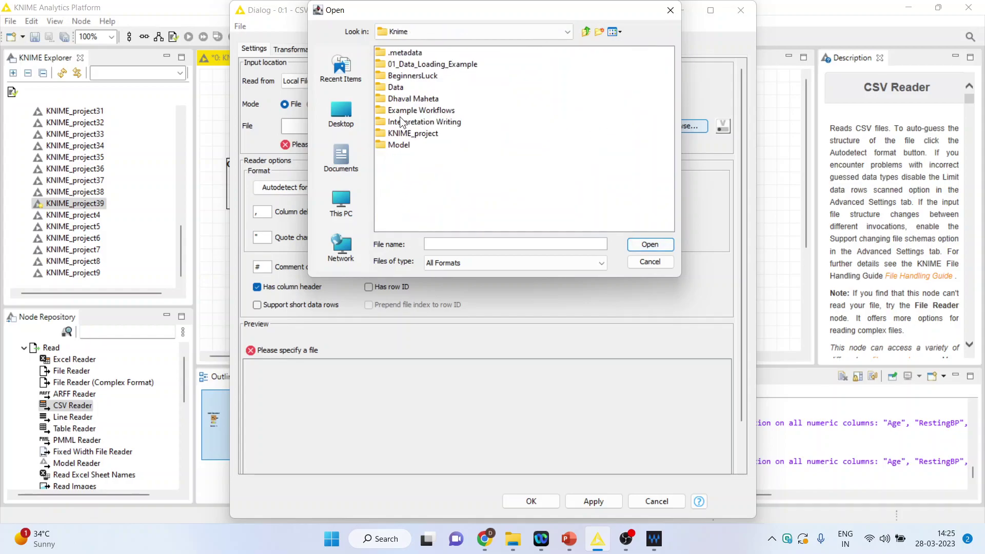
pyautogui.doubleClick(390, 87)
pyautogui.click(394, 64)
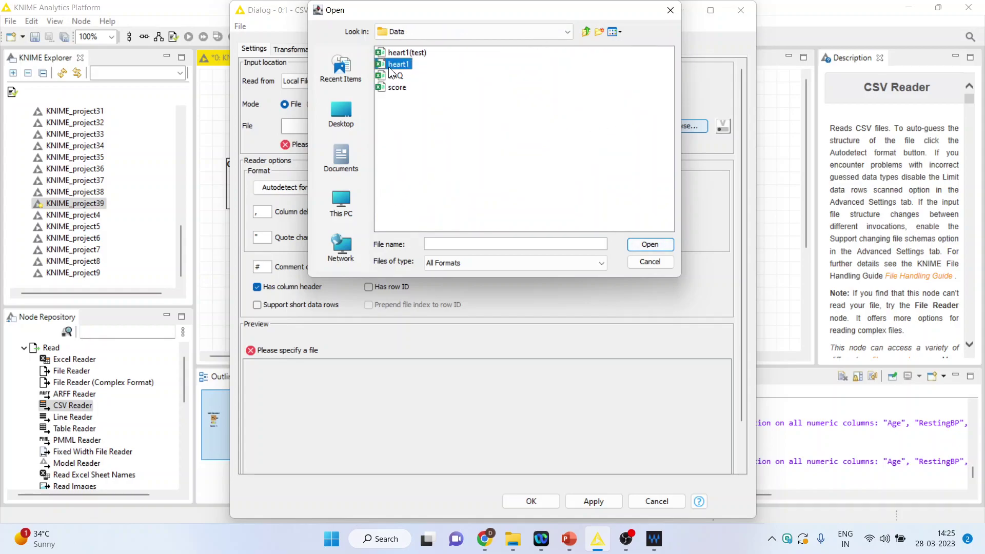
pyautogui.click(647, 246)
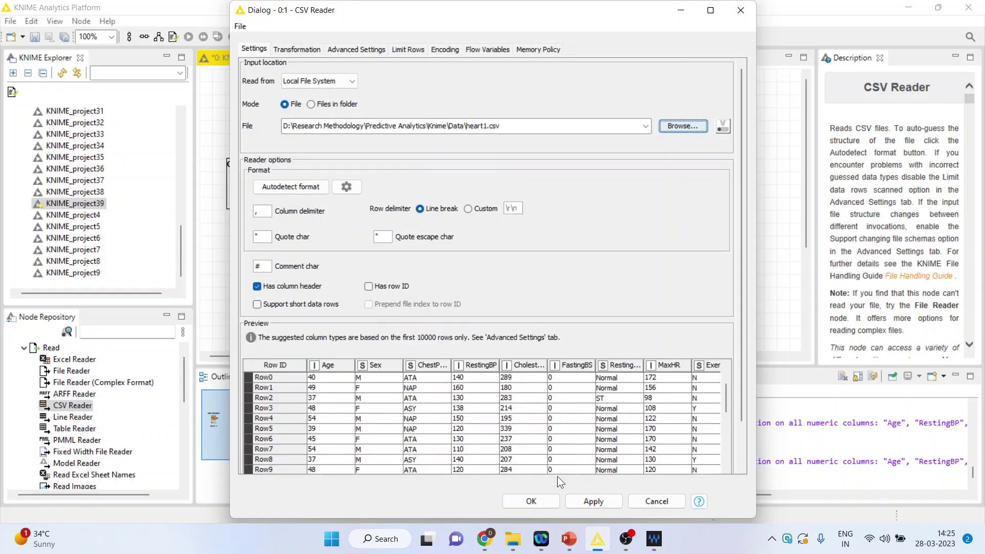
pyautogui.click(541, 501)
pyautogui.rightClick(259, 183)
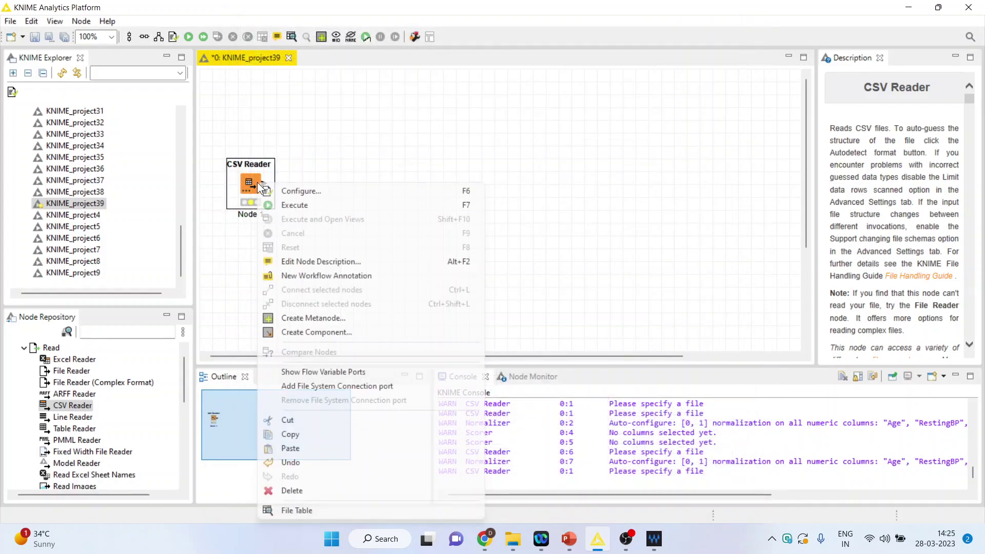
# Step: Execute the CSV Reader and open its output file table
pyautogui.click(312, 205)
pyautogui.rightClick(251, 190)
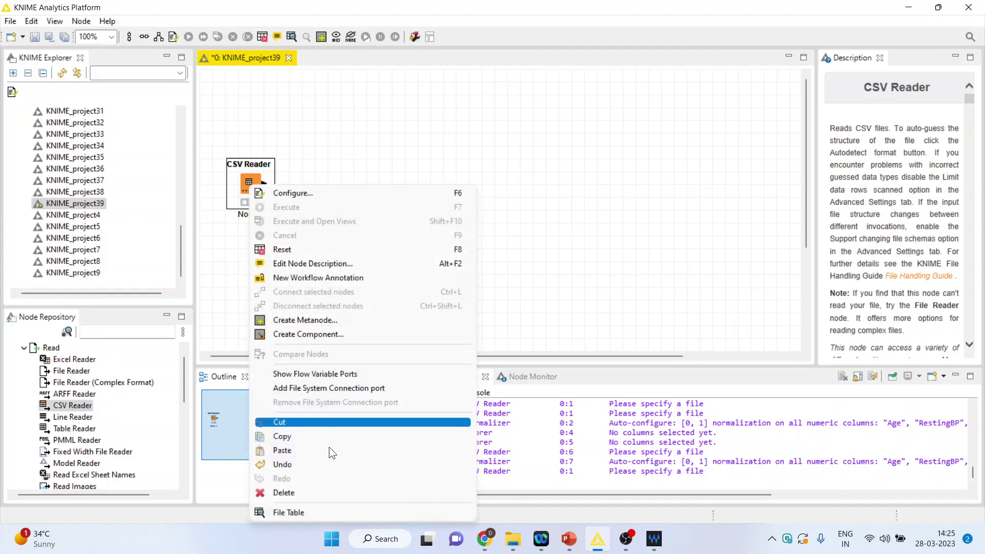
pyautogui.click(336, 512)
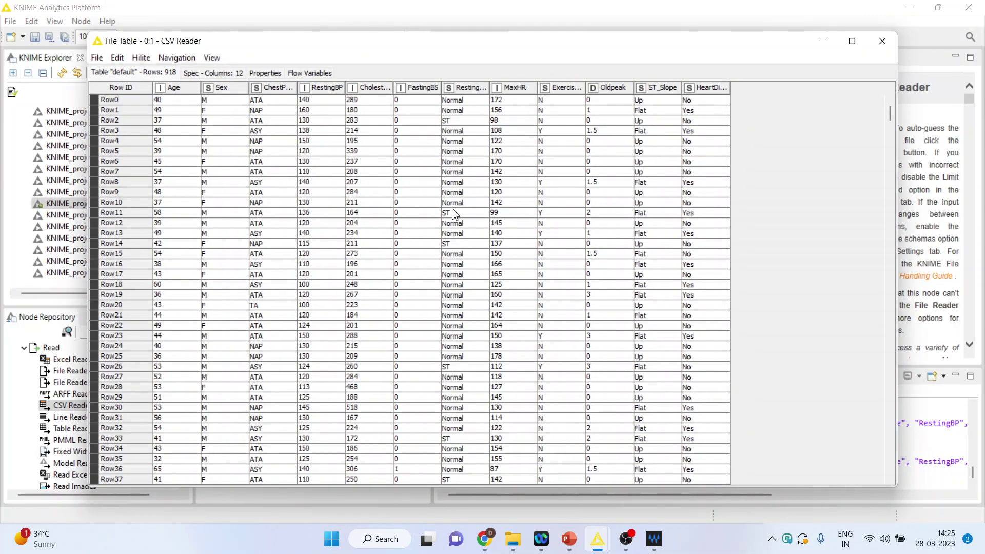
# Step: Review the HeartDisease, Age, RestingBP, Cholesterol and MaxHR values in the 918-row table, then close it
pyautogui.moveTo(719, 108); pyautogui.dragTo(723, 318)
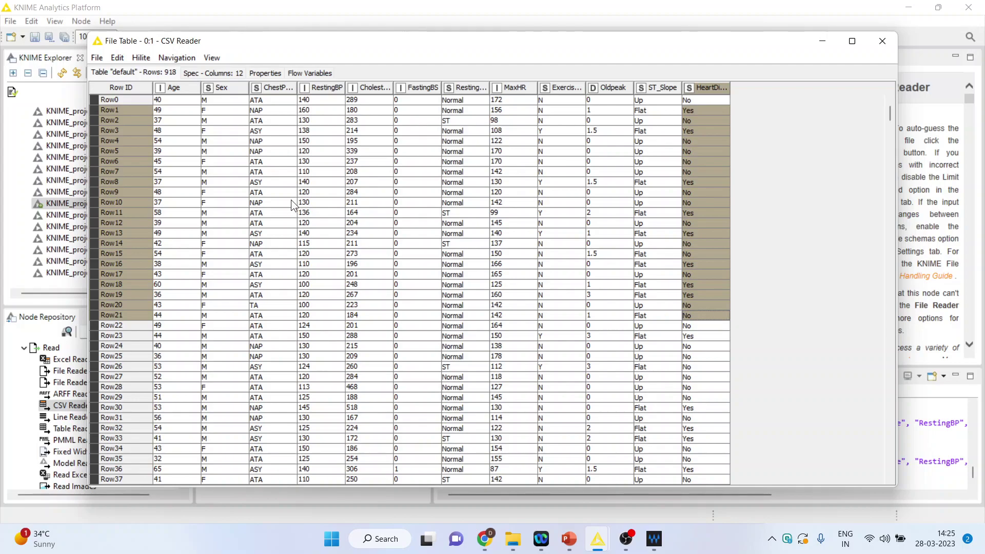
pyautogui.moveTo(180, 132); pyautogui.dragTo(196, 325)
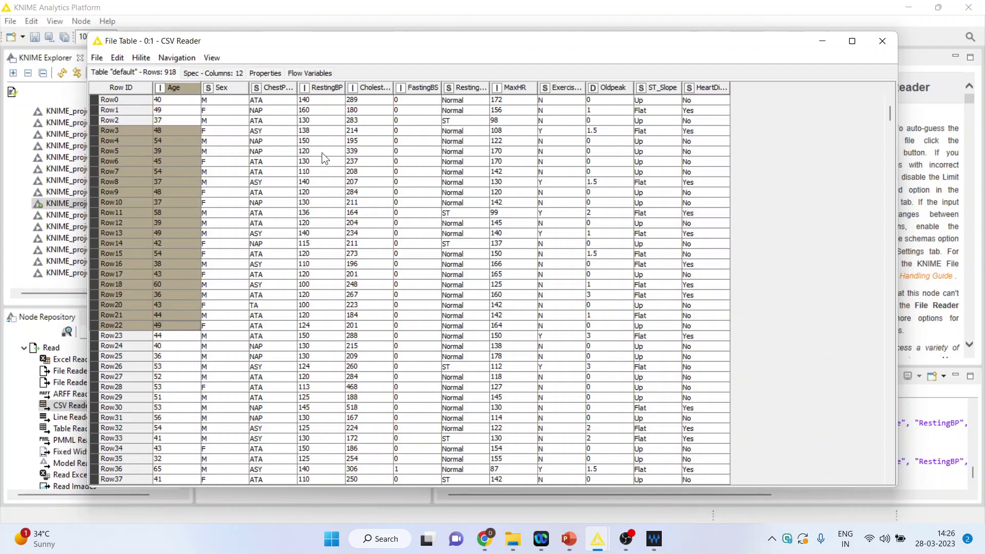
pyautogui.moveTo(323, 153); pyautogui.dragTo(332, 347)
pyautogui.moveTo(365, 173); pyautogui.dragTo(377, 336)
pyautogui.moveTo(515, 141); pyautogui.dragTo(519, 319)
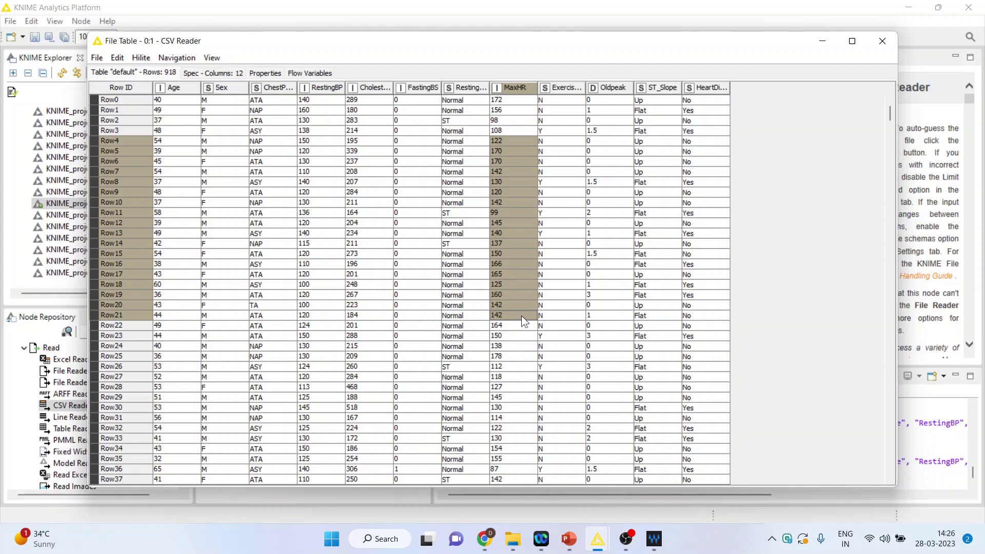
pyautogui.click(882, 41)
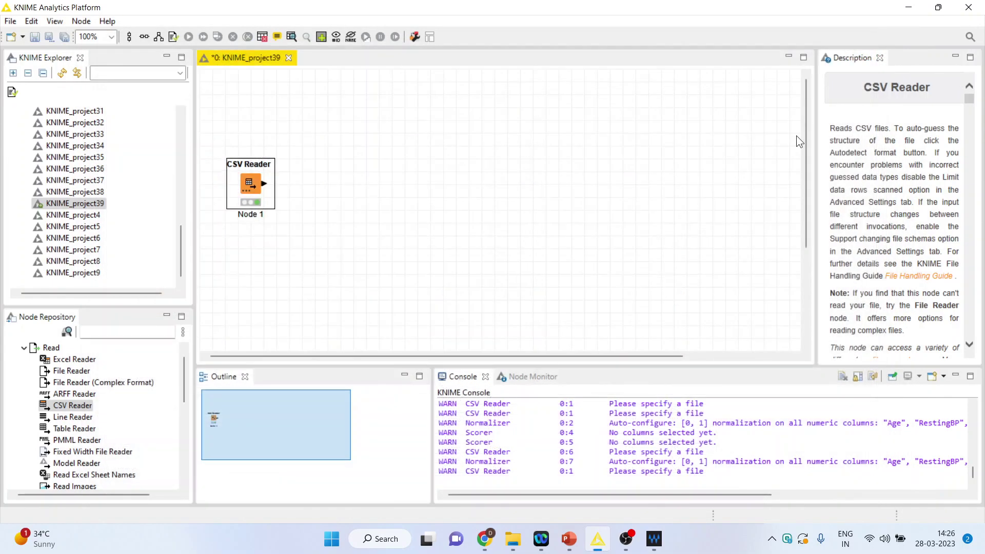
# Step: Search 'normal' and add a Normalizer node connected to the CSV Reader
pyautogui.click(91, 332)
pyautogui.write('normal')
pyautogui.doubleClick(82, 394)
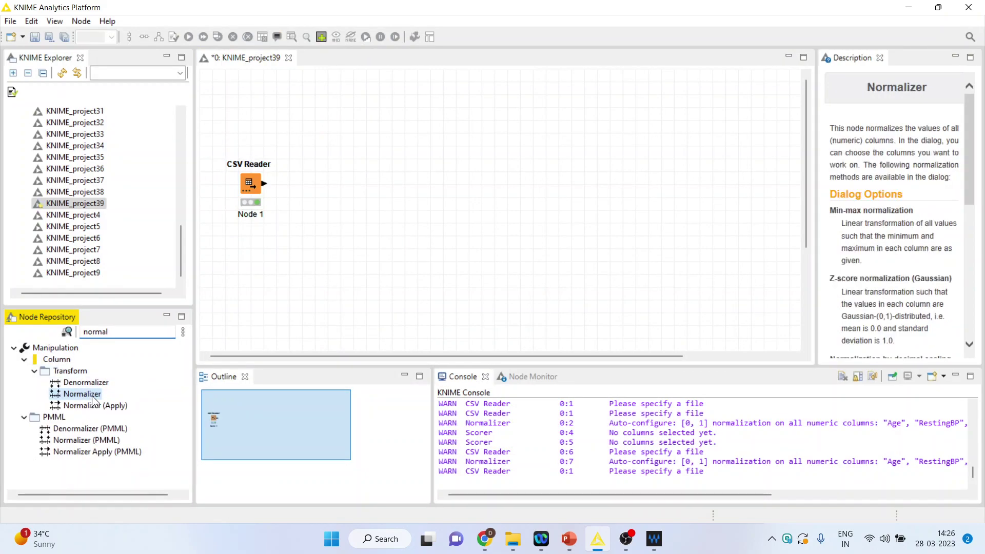
# Step: Exclude Oldpeak and FastingBS from the Normalizer, keeping Min-Max 0–1 scaling
pyautogui.rightClick(314, 196)
pyautogui.click(354, 194)
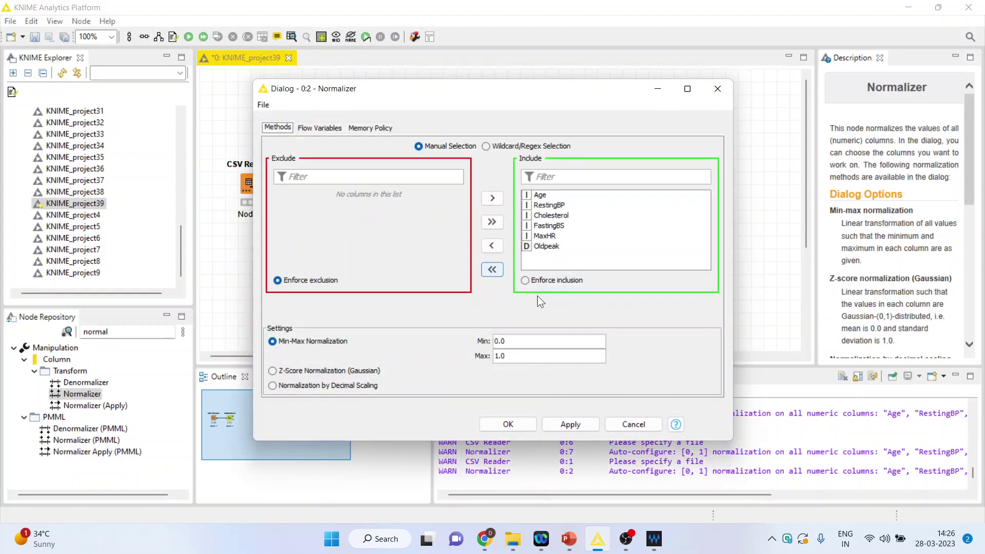
pyautogui.click(546, 248)
pyautogui.click(497, 248)
pyautogui.click(541, 226)
pyautogui.click(490, 247)
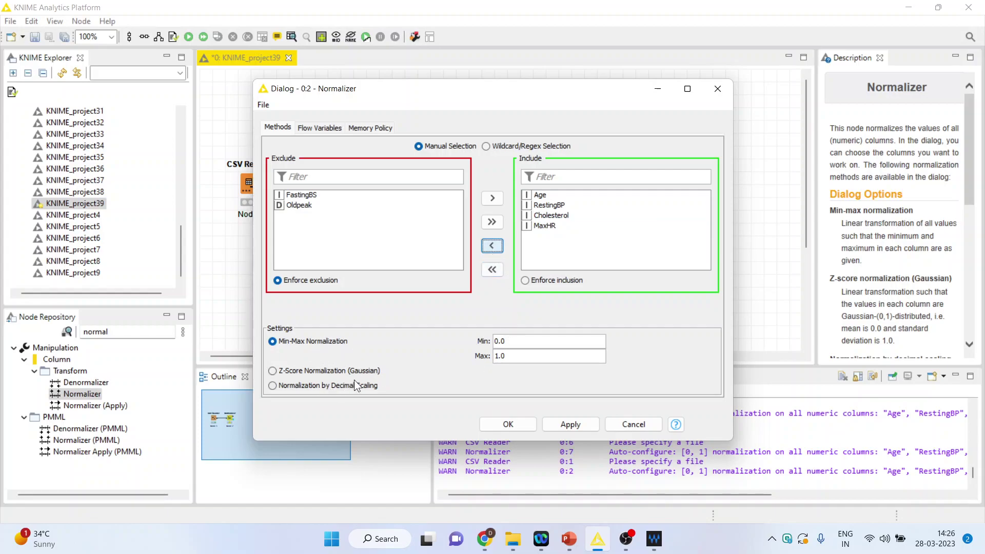
pyautogui.click(509, 425)
# Step: Execute the Normalizer and open its normalized output table
pyautogui.rightClick(317, 183)
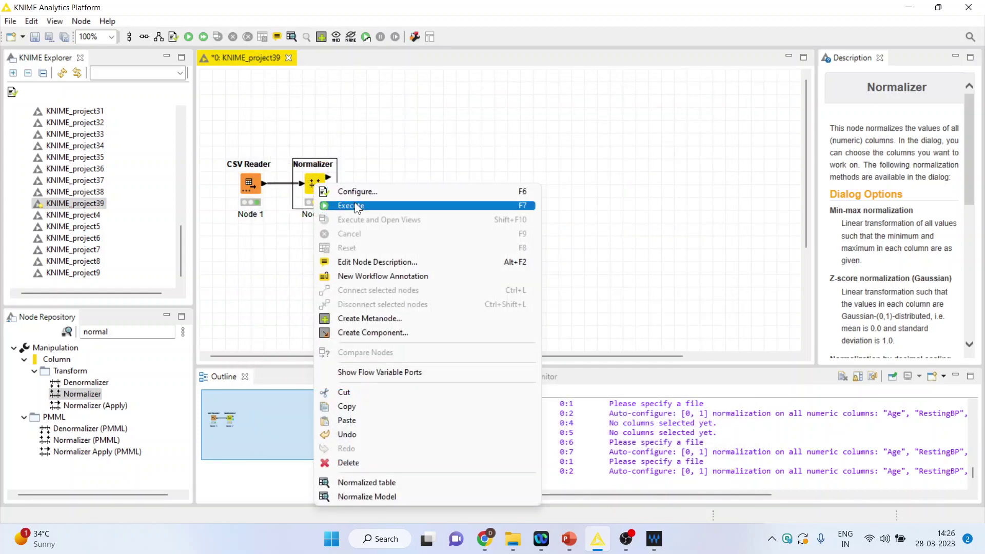
pyautogui.click(355, 205)
pyautogui.rightClick(312, 184)
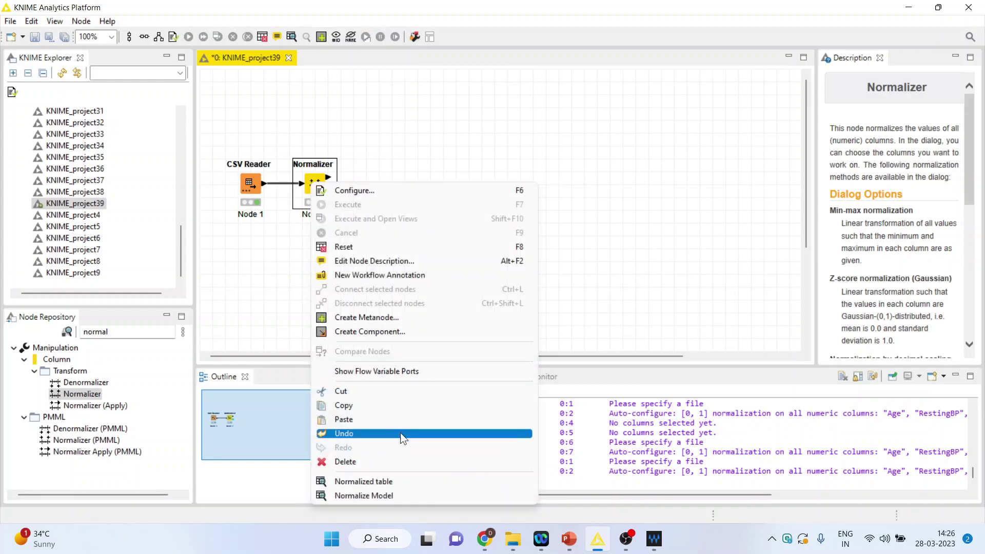
pyautogui.click(405, 481)
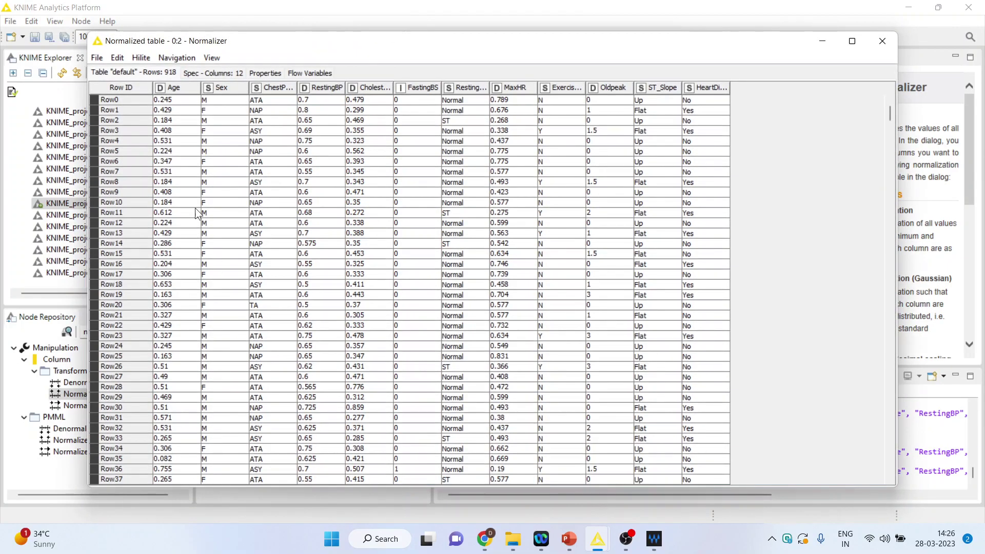
# Step: Inspect the 0–1 scaled Age, RestingBP, Cholesterol and MaxHR columns, then close the normalized table
pyautogui.moveTo(174, 122); pyautogui.dragTo(173, 285)
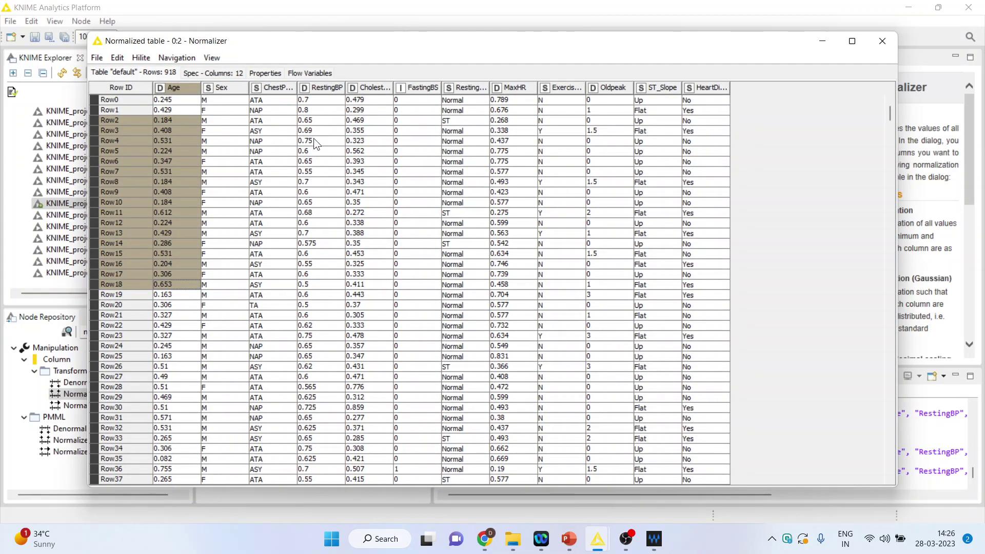
pyautogui.moveTo(313, 138); pyautogui.dragTo(325, 350)
pyautogui.moveTo(380, 151); pyautogui.dragTo(377, 336)
pyautogui.moveTo(502, 152); pyautogui.dragTo(496, 319)
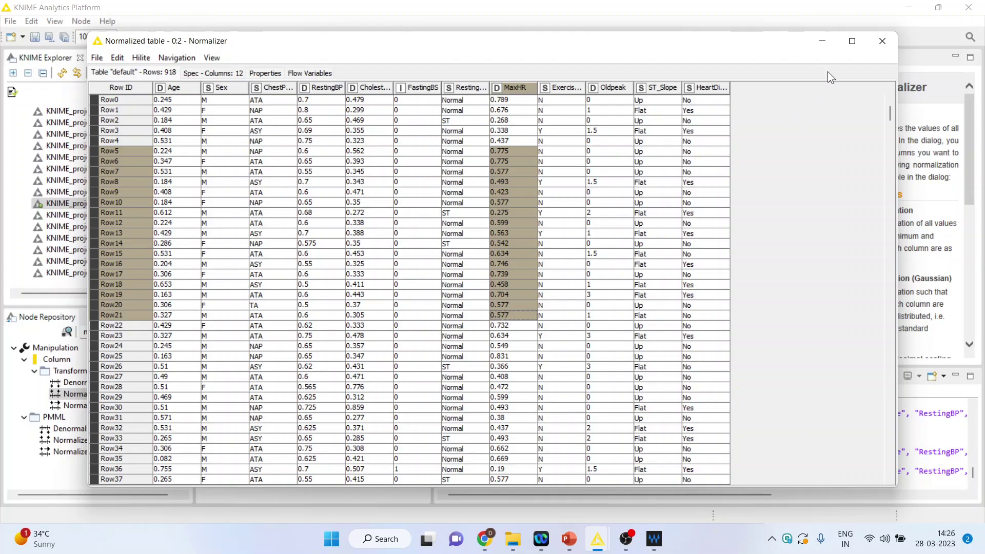
pyautogui.click(880, 42)
pyautogui.click(131, 333)
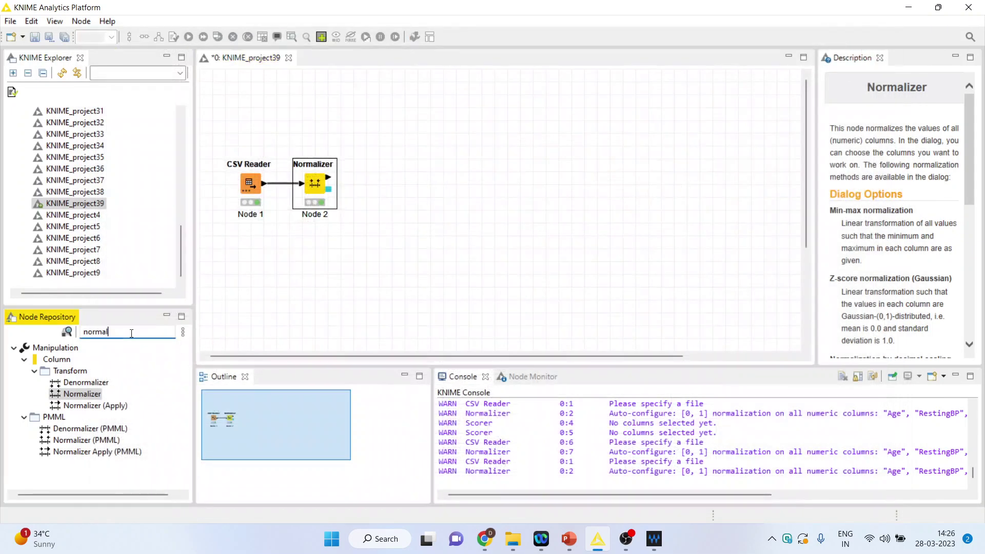
# Step: Search 'parti' and add a Partitioning node after the Normalizer
pyautogui.press('BackSpace')
pyautogui.press('BackSpace')
pyautogui.press('BackSpace')
pyautogui.press('BackSpace')
pyautogui.press('BackSpace')
pyautogui.press('BackSpace')
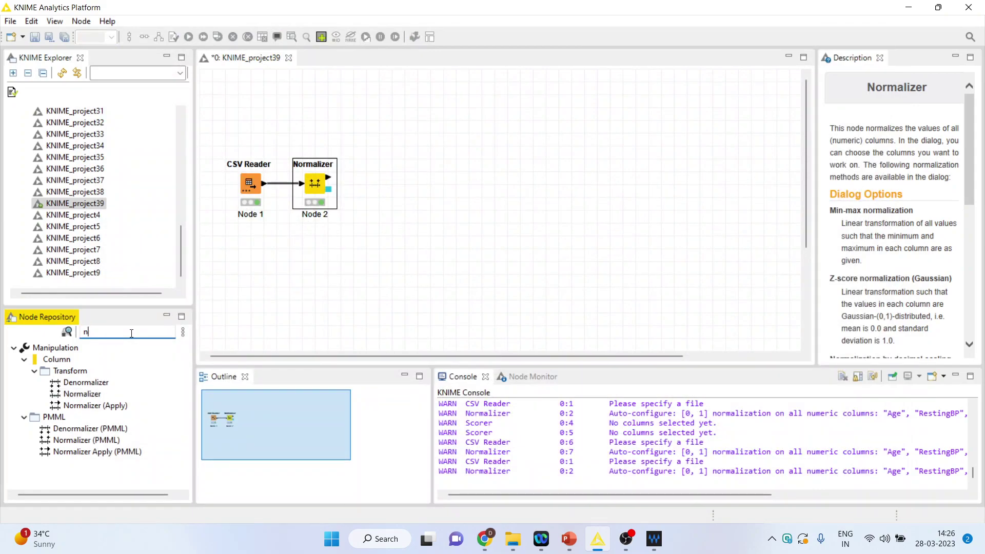
pyautogui.write('parti')
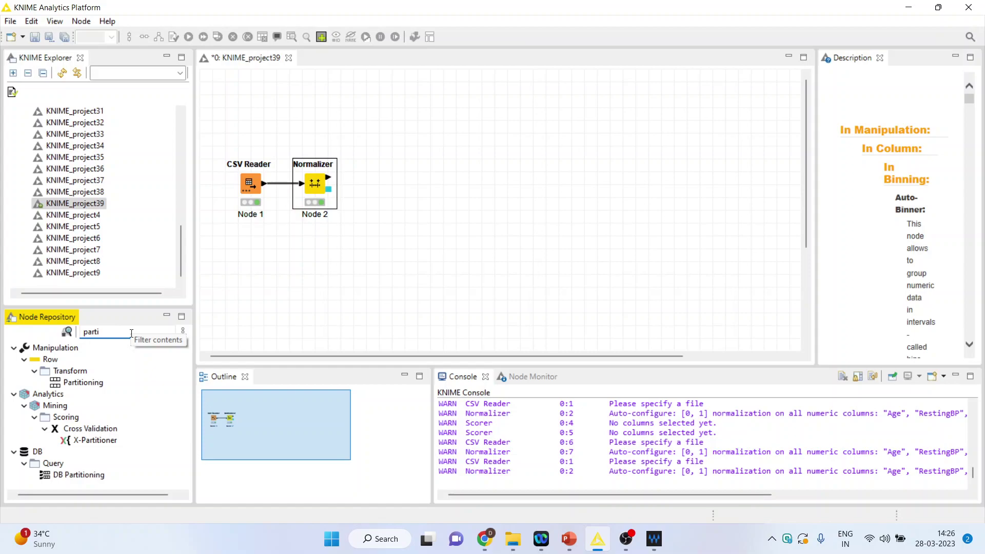
pyautogui.doubleClick(82, 382)
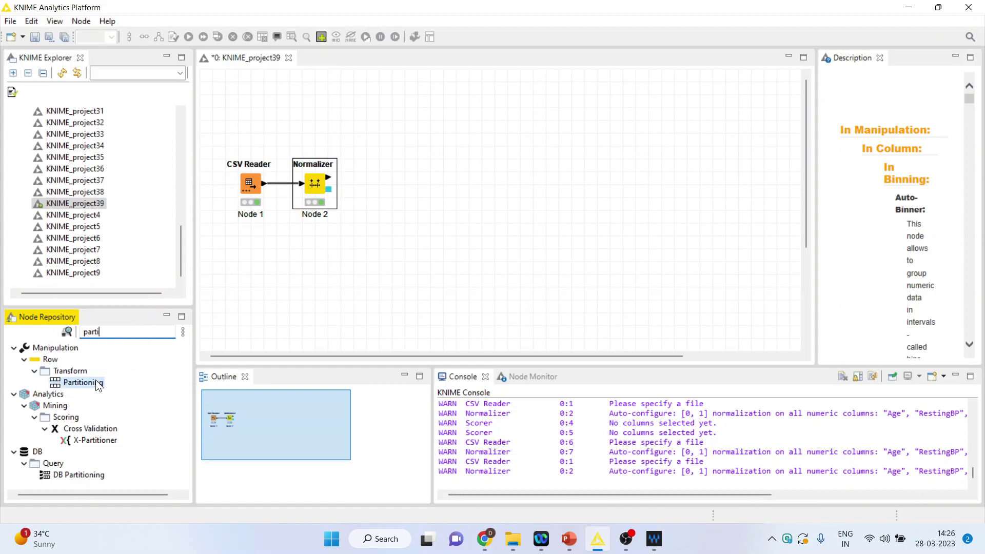
# Step: Set the Partitioning node's relative split to 80 percent
pyautogui.rightClick(367, 186)
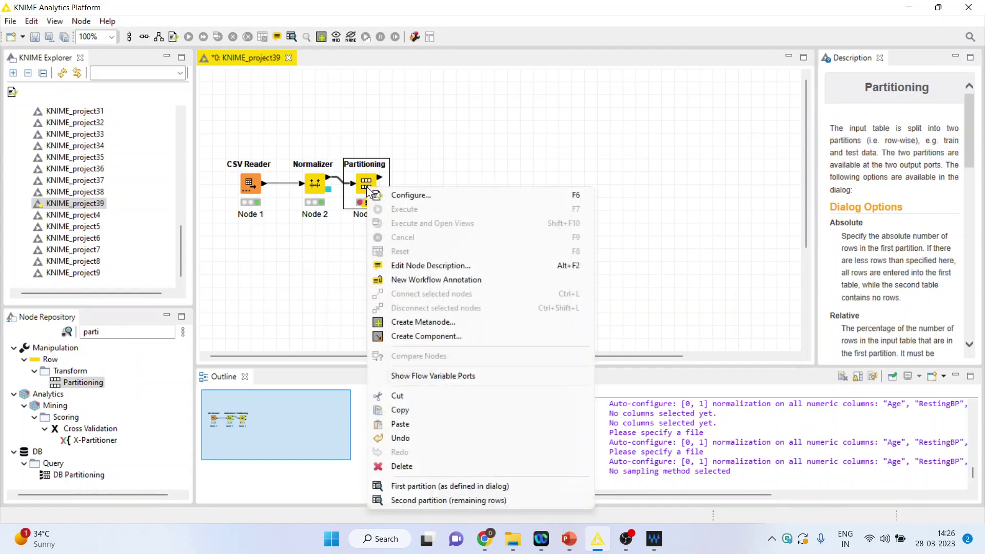
pyautogui.click(421, 193)
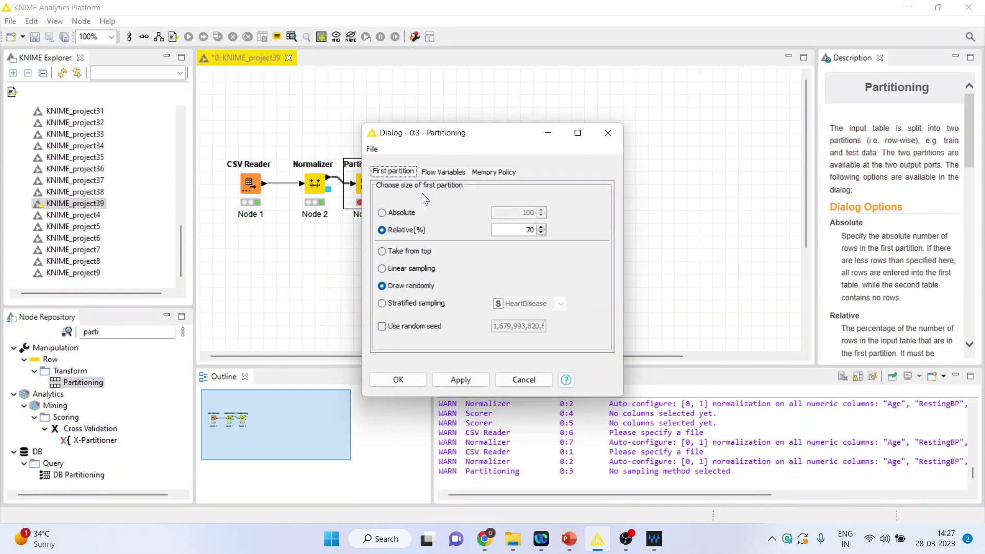
pyautogui.click(532, 230)
pyautogui.press('BackSpace')
pyautogui.write('8')
pyautogui.click(408, 383)
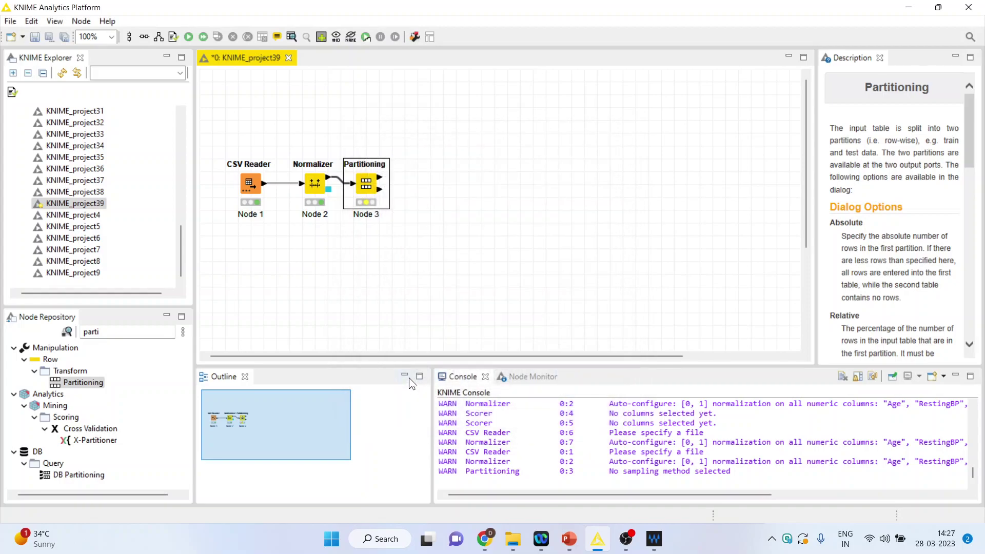
# Step: Run Partitioning and check both partitions, 734 and 184 rows
pyautogui.rightClick(362, 185)
pyautogui.click(405, 205)
pyautogui.rightClick(370, 188)
pyautogui.click(486, 486)
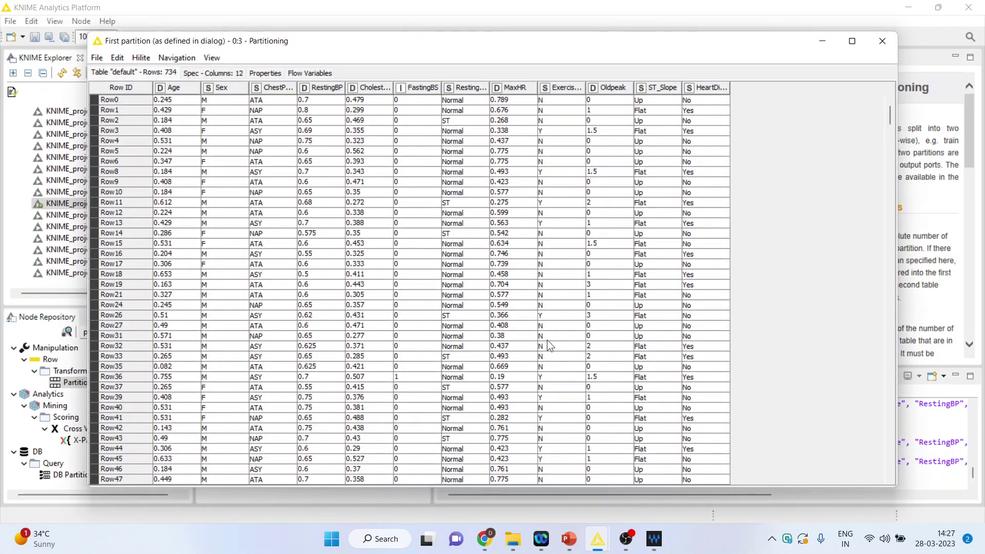
pyautogui.click(882, 43)
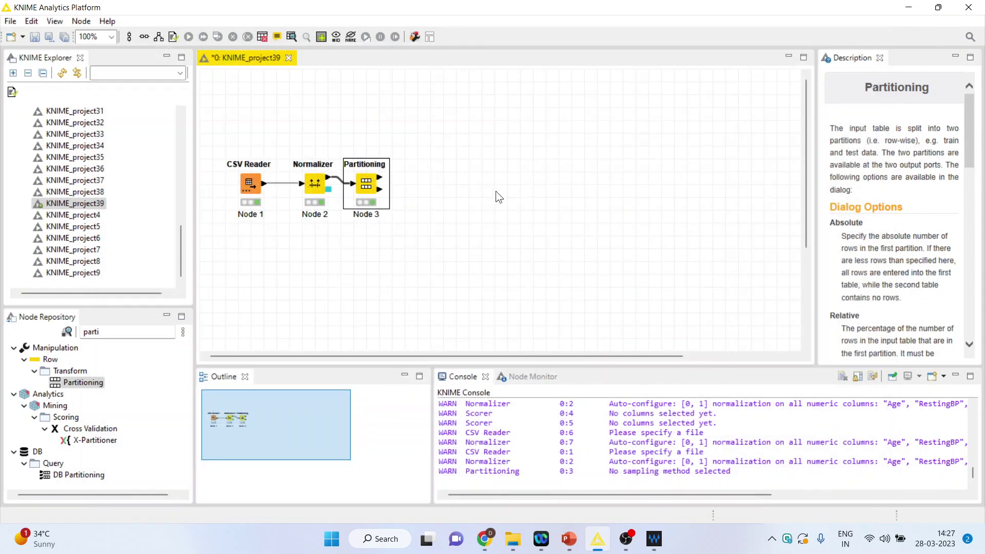
pyautogui.rightClick(371, 186)
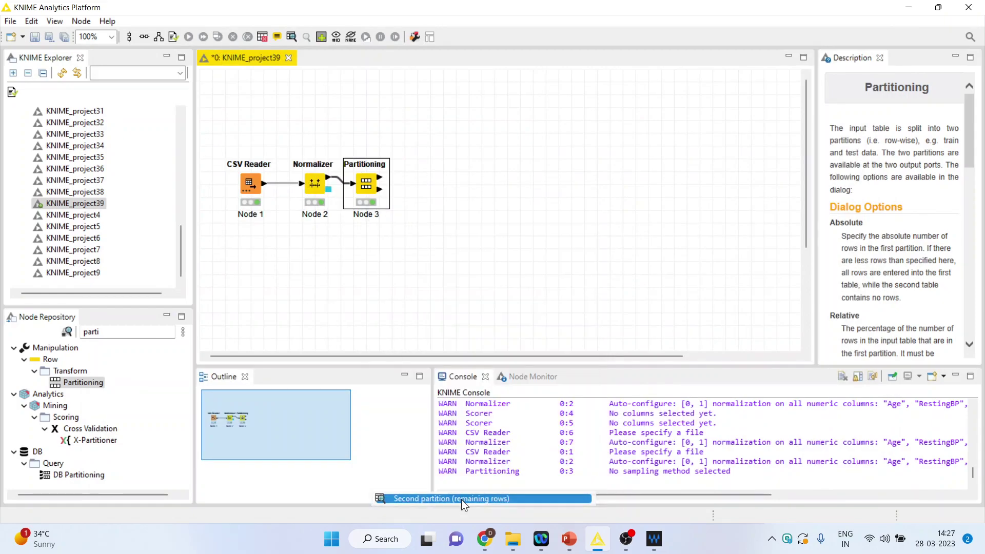
pyautogui.click(461, 498)
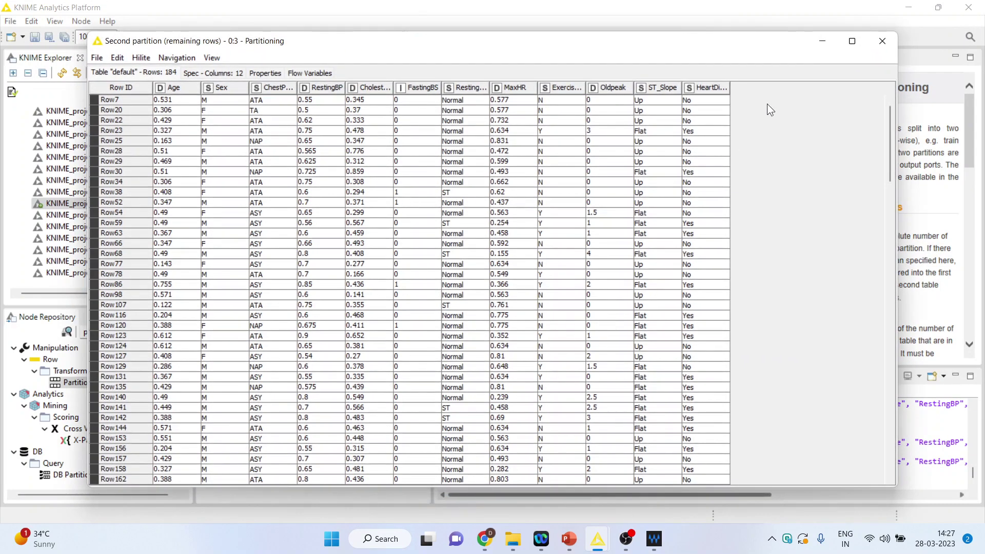
pyautogui.click(881, 41)
pyautogui.click(104, 335)
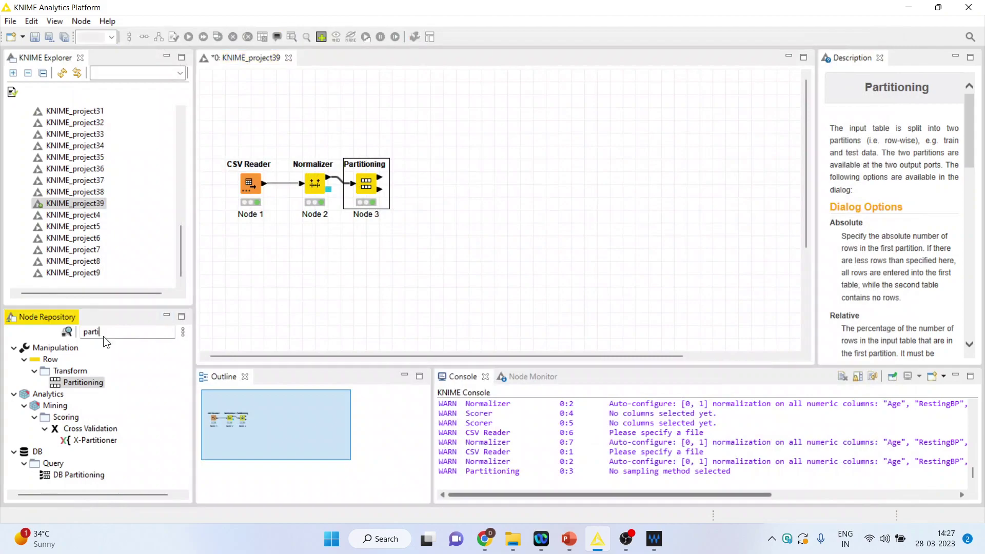
# Step: Search 'logi' and add a Logistic Regression Learner wired to Partitioning
pyautogui.press('BackSpace')
pyautogui.press('BackSpace')
pyautogui.press('BackSpace')
pyautogui.press('BackSpace')
pyautogui.press('BackSpace')
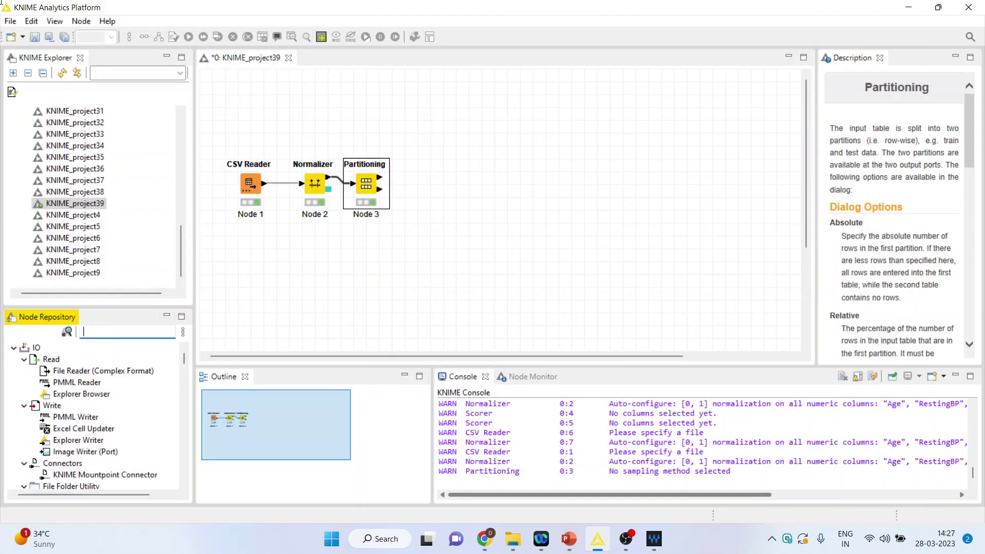
pyautogui.write('learner')
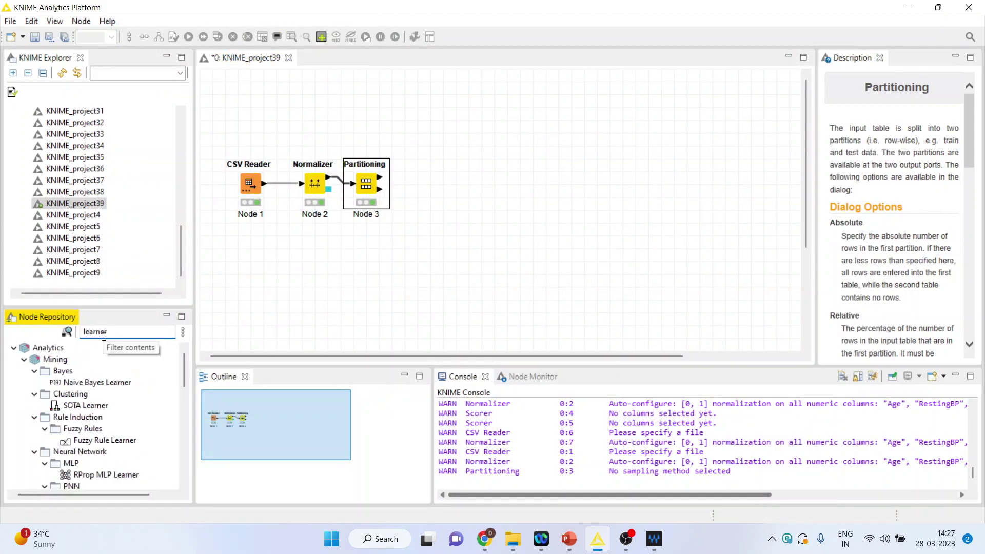
pyautogui.press('BackSpace')
pyautogui.press('BackSpace')
pyautogui.press('BackSpace')
pyautogui.press('BackSpace')
pyautogui.press('BackSpace')
pyautogui.press('BackSpace')
pyautogui.press('BackSpace')
pyautogui.write('logsi')
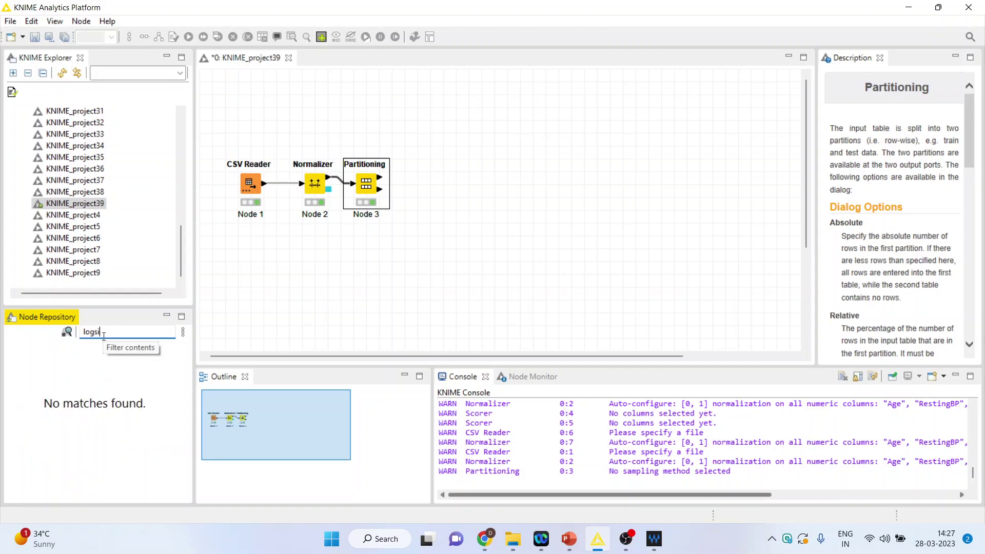
pyautogui.press('BackSpace')
pyautogui.press('BackSpace')
pyautogui.write('i')
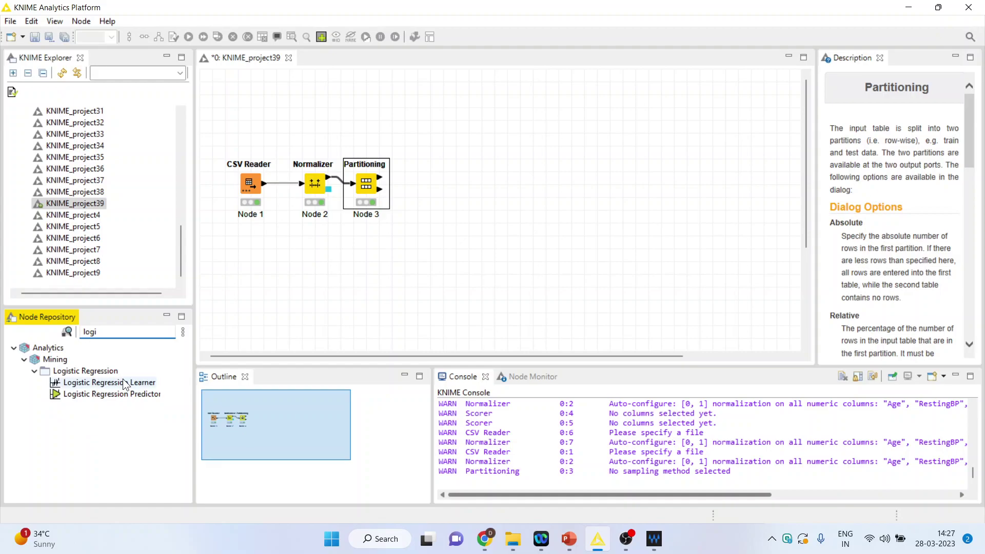
pyautogui.doubleClick(122, 383)
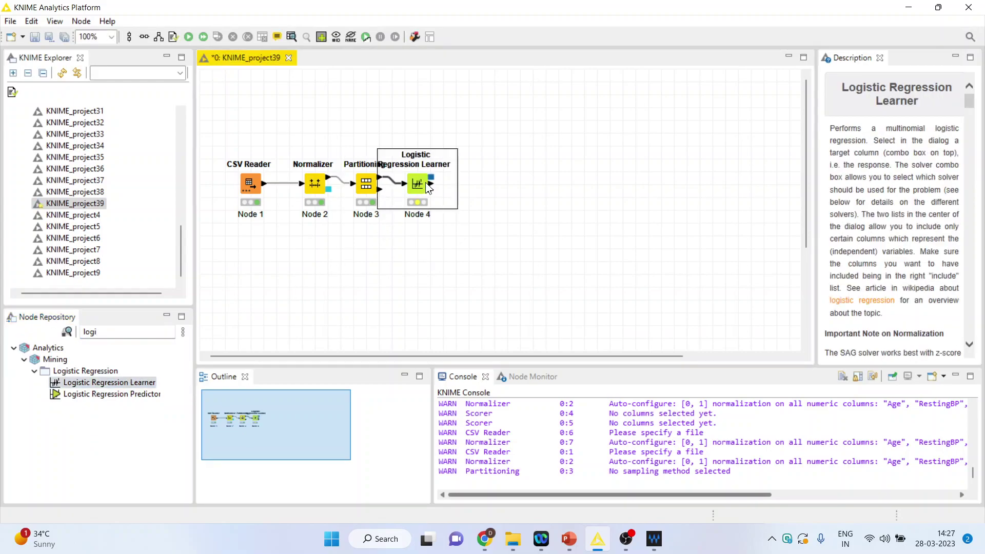
# Step: Set the learner's reference category to No and exclude all feature columns
pyautogui.rightClick(426, 183)
pyautogui.click(470, 191)
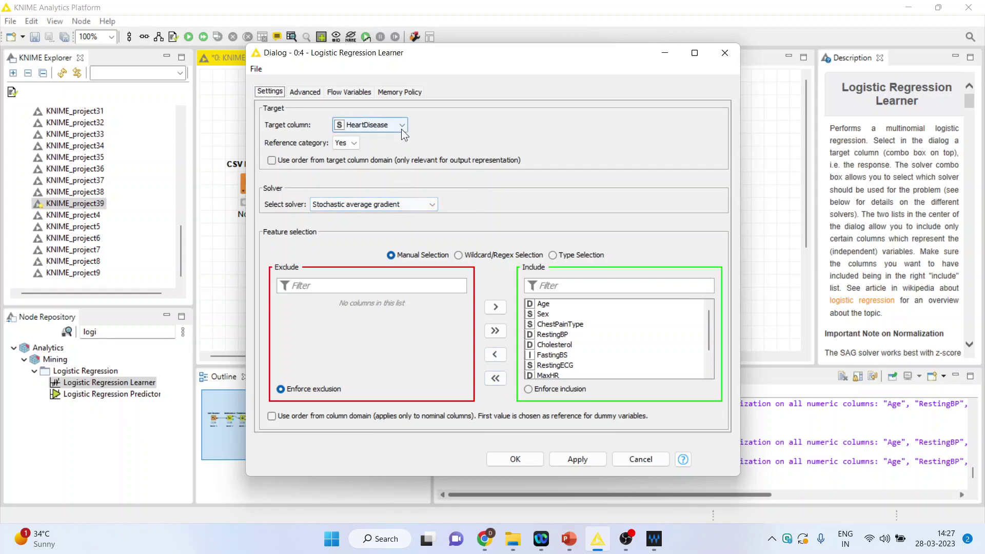
pyautogui.click(354, 143)
pyautogui.click(350, 158)
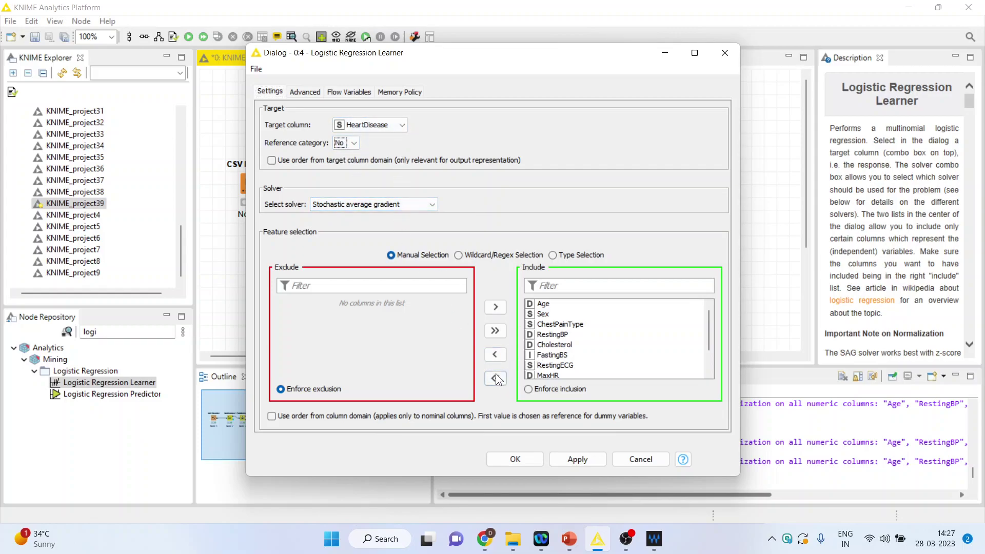
pyautogui.click(496, 379)
# Step: Include Age, RestingBP, Cholesterol and MaxHR as the learner's features and confirm
pyautogui.click(294, 304)
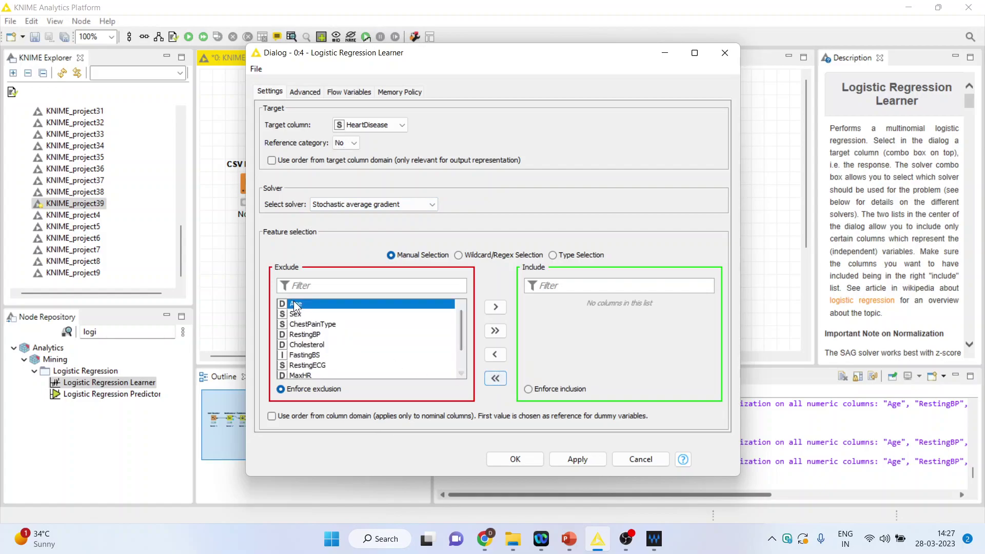
pyautogui.click(495, 310)
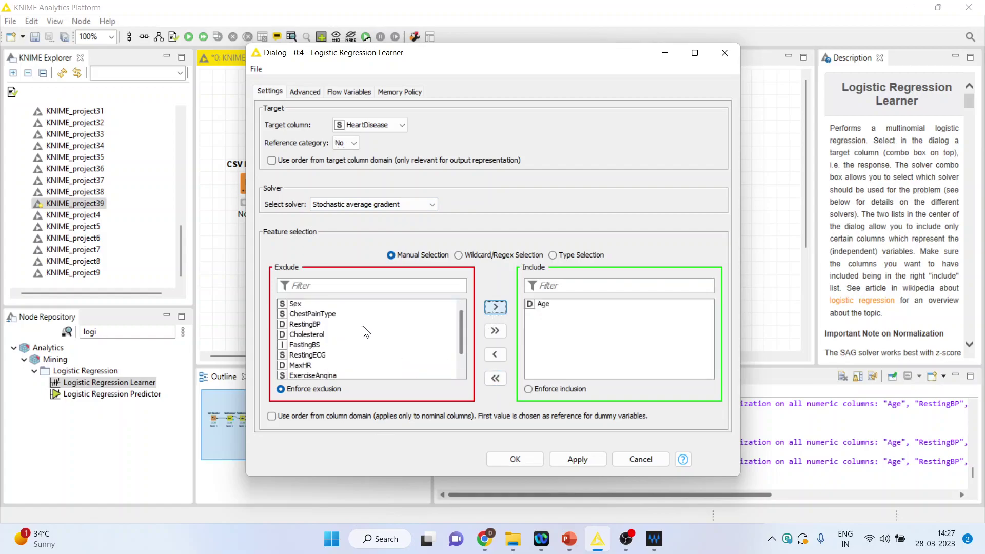
pyautogui.click(313, 324)
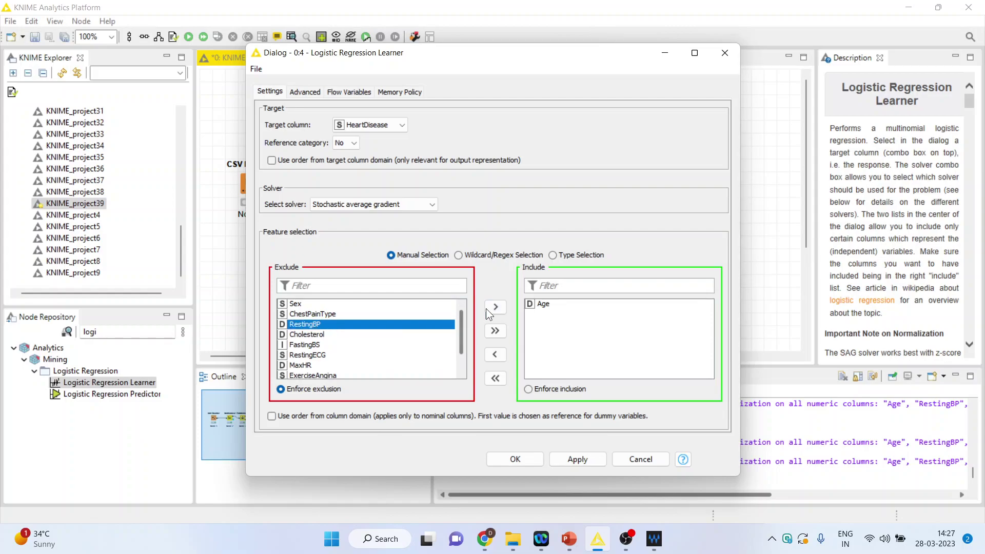
pyautogui.click(494, 306)
pyautogui.click(318, 325)
pyautogui.click(494, 307)
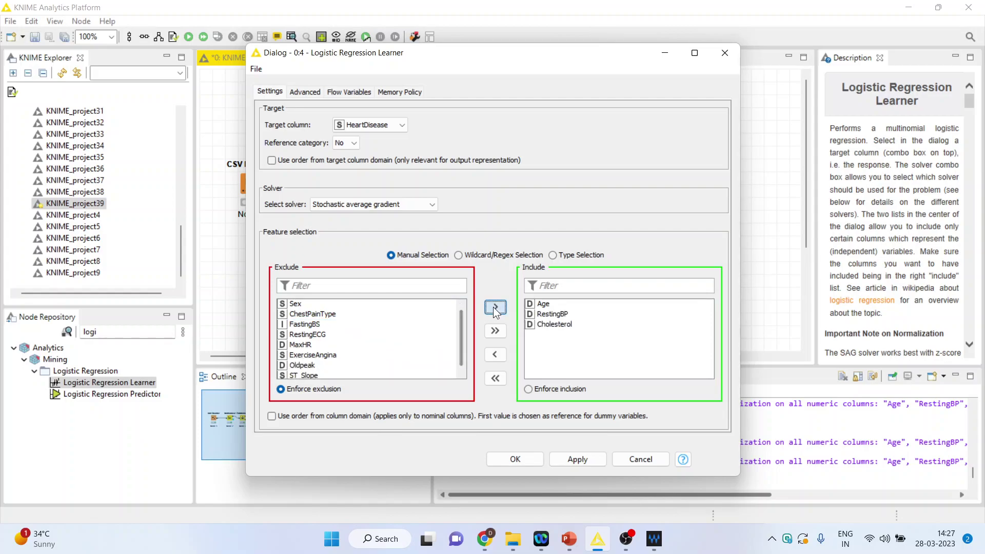
pyautogui.click(312, 345)
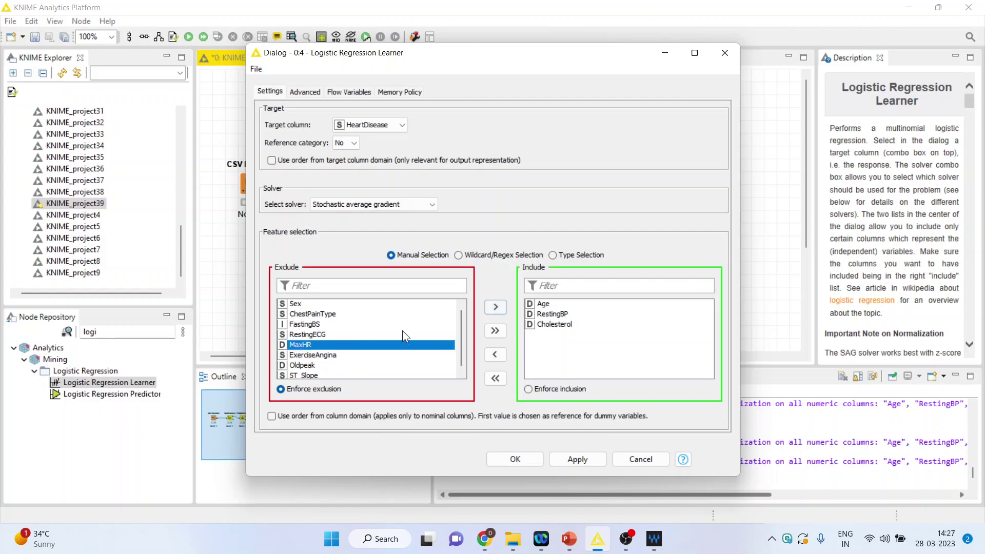
pyautogui.click(494, 307)
pyautogui.click(515, 460)
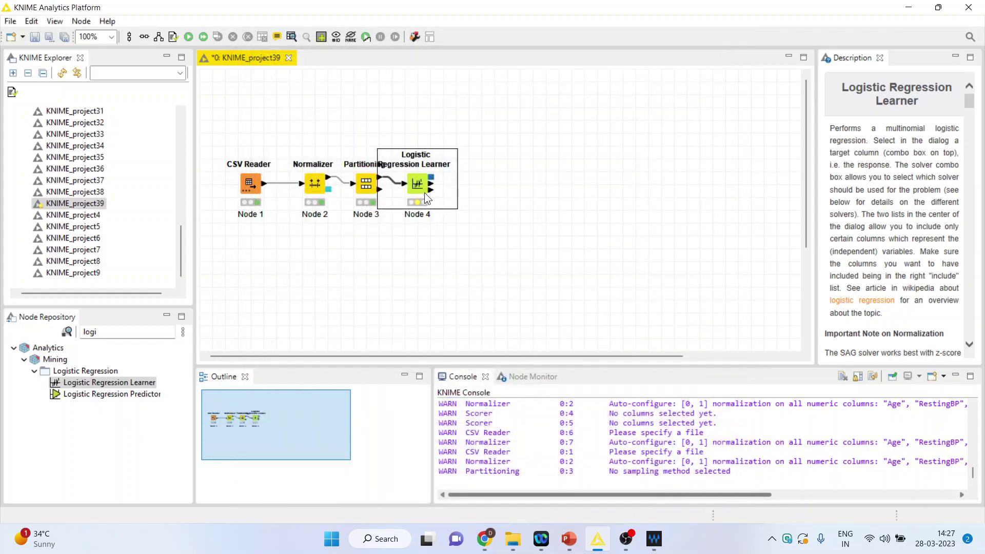
# Step: Move the Logistic Regression Learner above Partitioning and execute it
pyautogui.moveTo(426, 199); pyautogui.dragTo(451, 123)
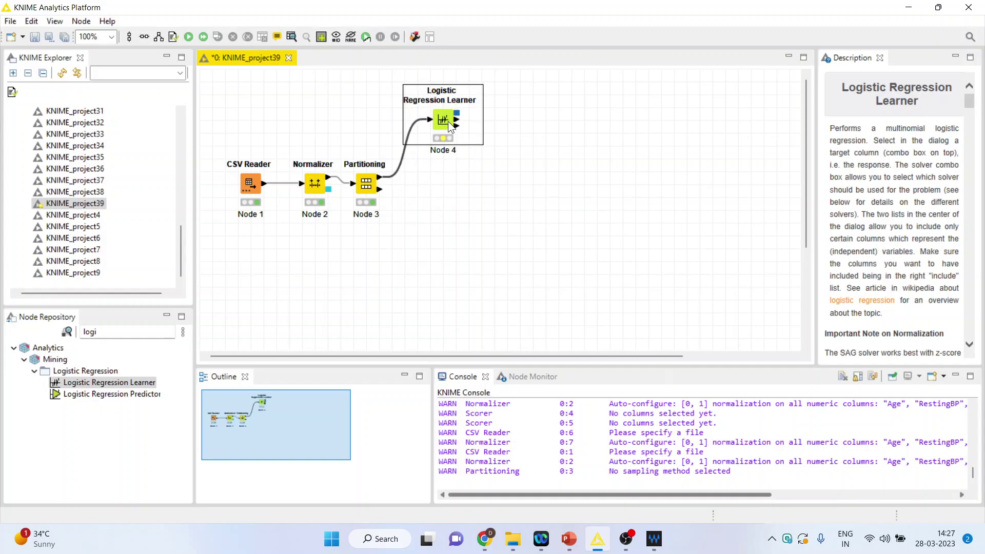
pyautogui.rightClick(451, 126)
pyautogui.click(482, 143)
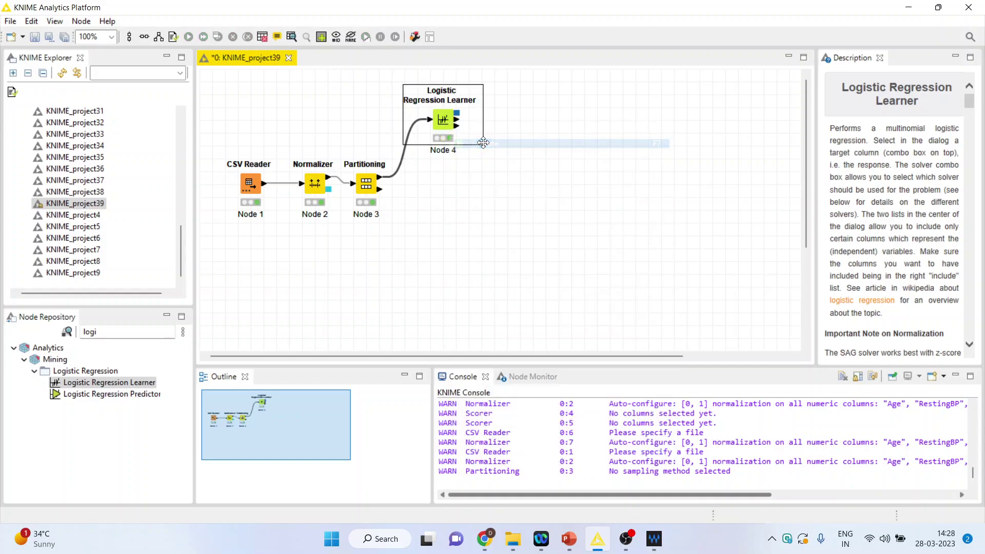
# Step: Review the Coeff. and P>|z| values in the coefficients and statistics table, then close it
pyautogui.rightClick(442, 125)
pyautogui.click(544, 435)
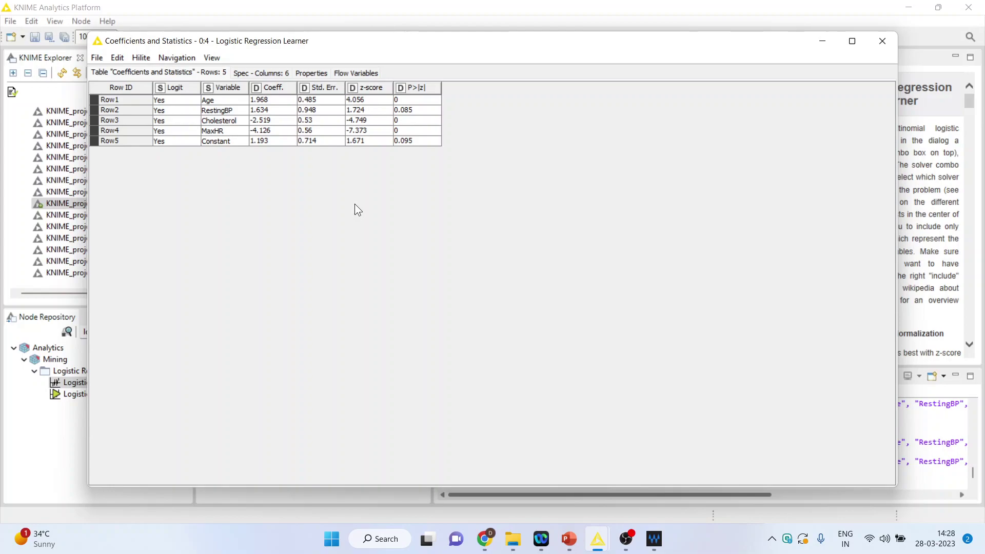
pyautogui.moveTo(277, 100); pyautogui.dragTo(278, 137)
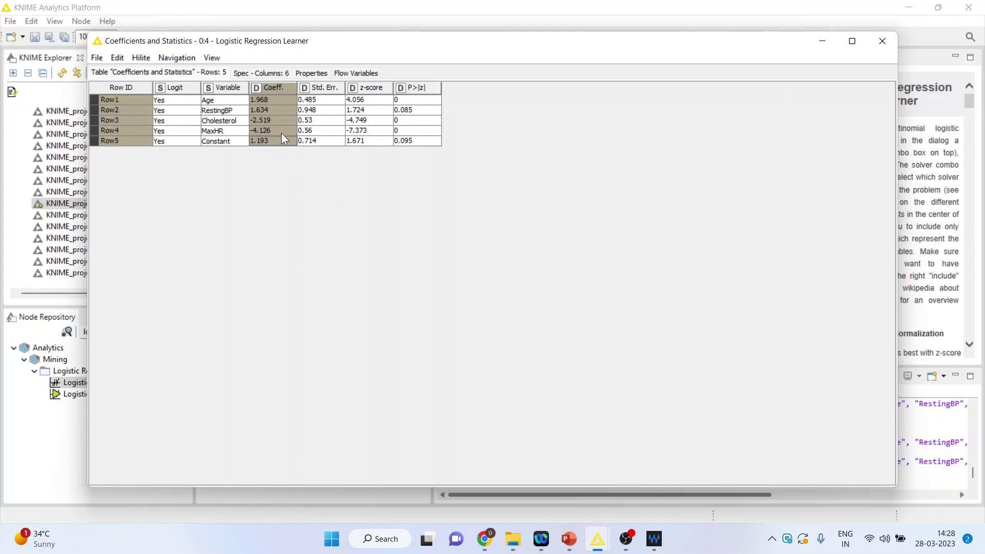
pyautogui.moveTo(408, 101); pyautogui.dragTo(411, 139)
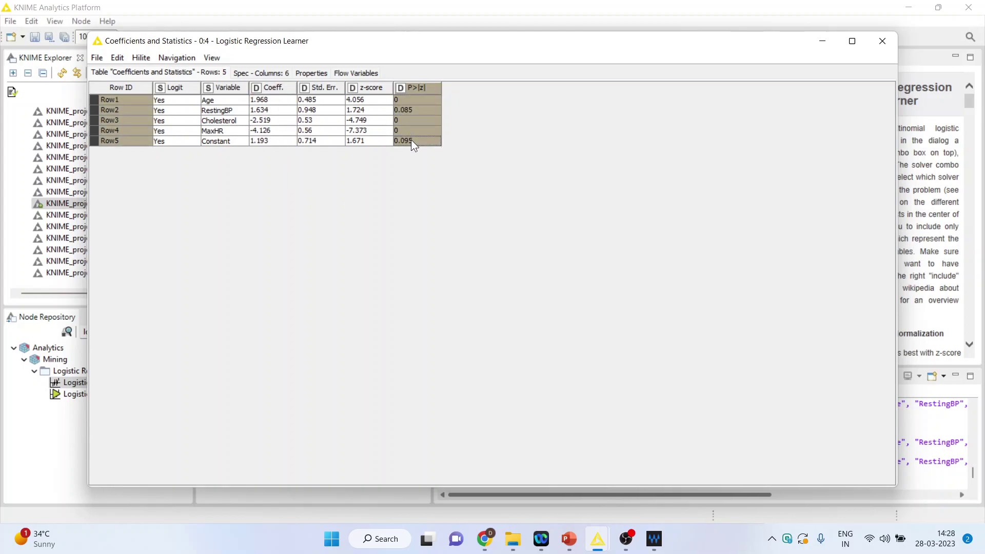
pyautogui.click(880, 41)
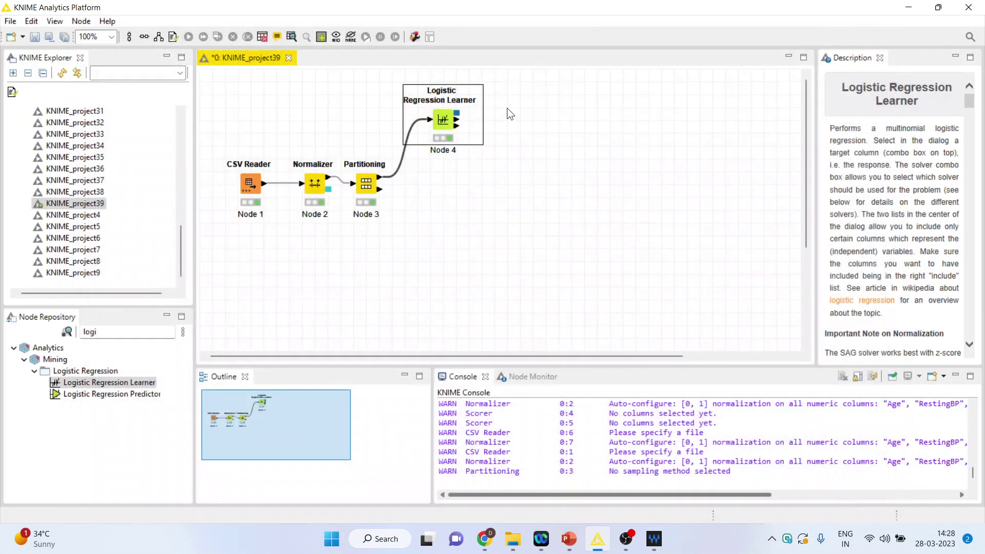
# Step: Add a Logistic Regression Predictor, replacing the extra learner link with Partitioning's test output
pyautogui.doubleClick(131, 396)
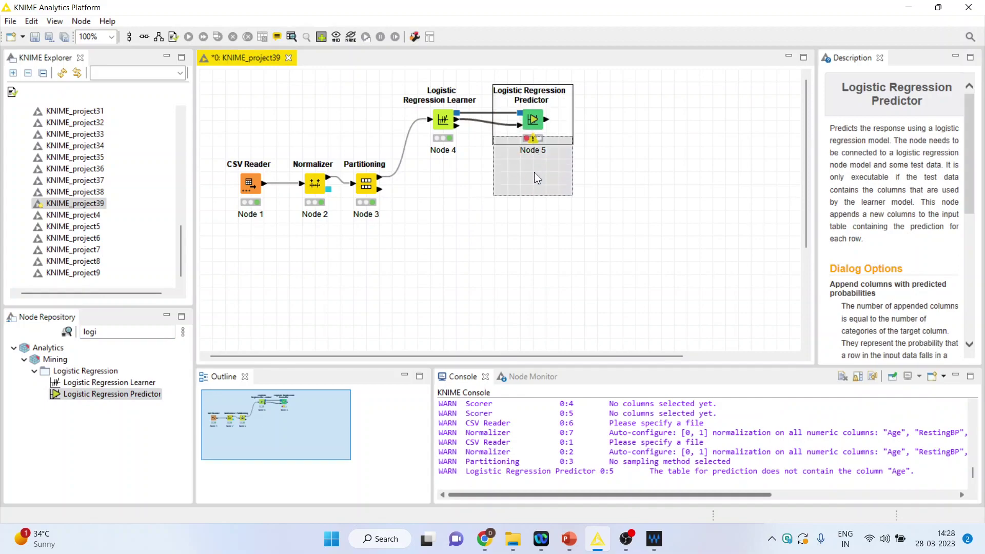
pyautogui.moveTo(494, 126); pyautogui.dragTo(495, 177)
pyautogui.click(497, 165)
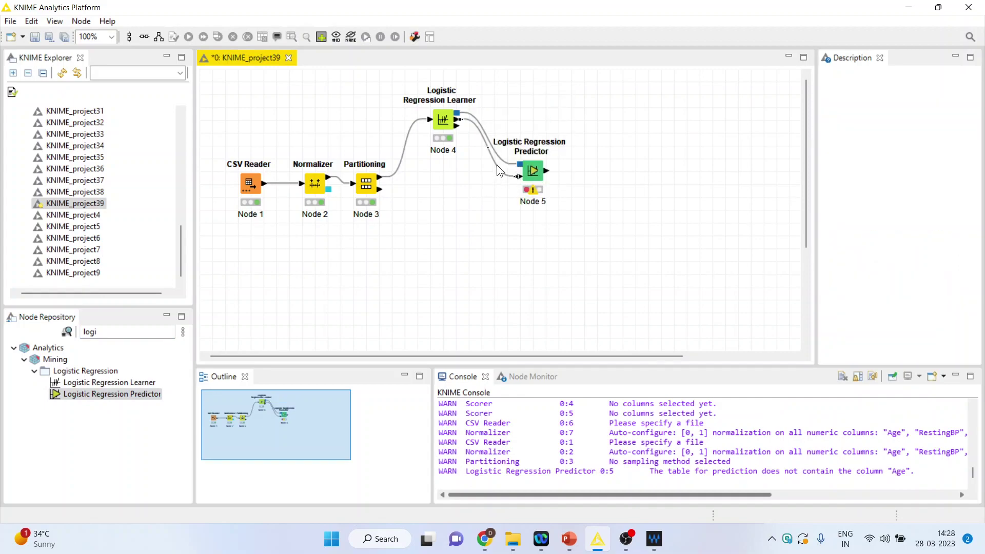
pyautogui.press('Delete')
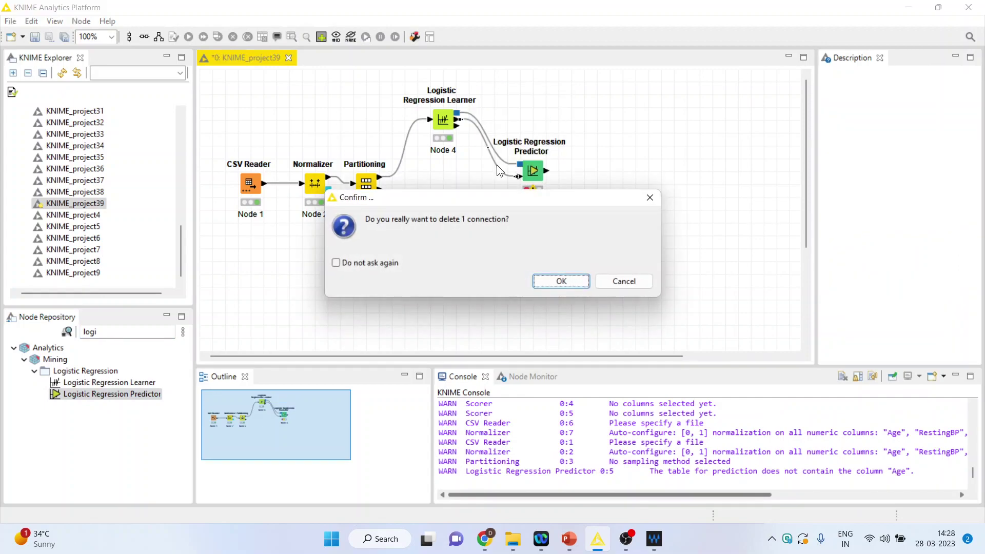
pyautogui.click(547, 281)
pyautogui.moveTo(379, 189); pyautogui.dragTo(518, 179)
# Step: Enable a custom prediction column name and appended predicted probabilities in the predictor
pyautogui.click(532, 173)
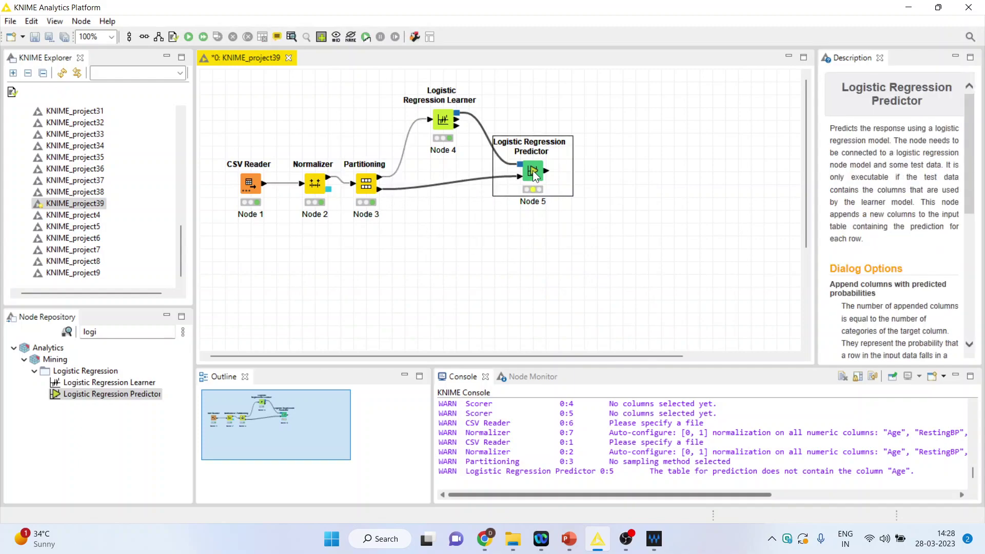
pyautogui.rightClick(533, 170)
pyautogui.click(568, 179)
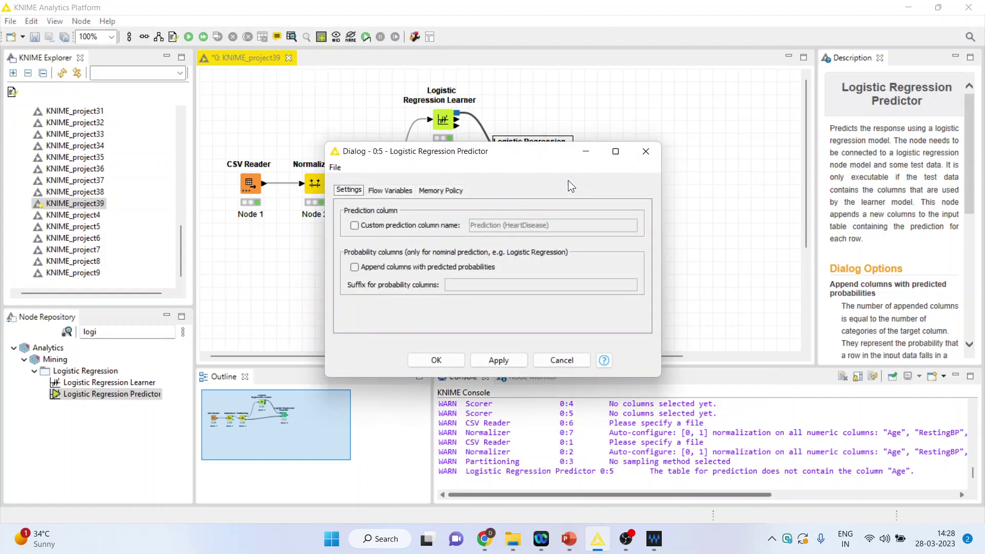
pyautogui.click(355, 226)
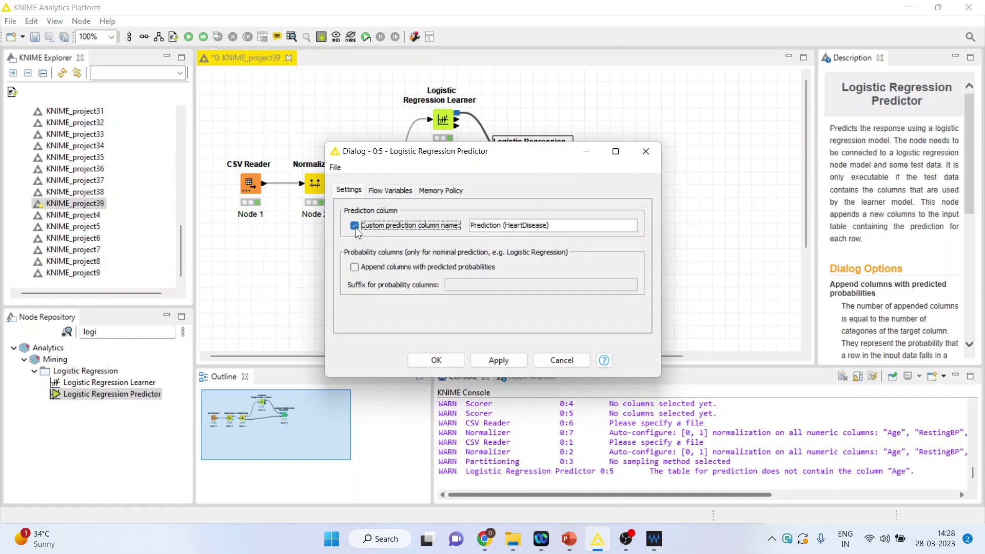
pyautogui.click(355, 268)
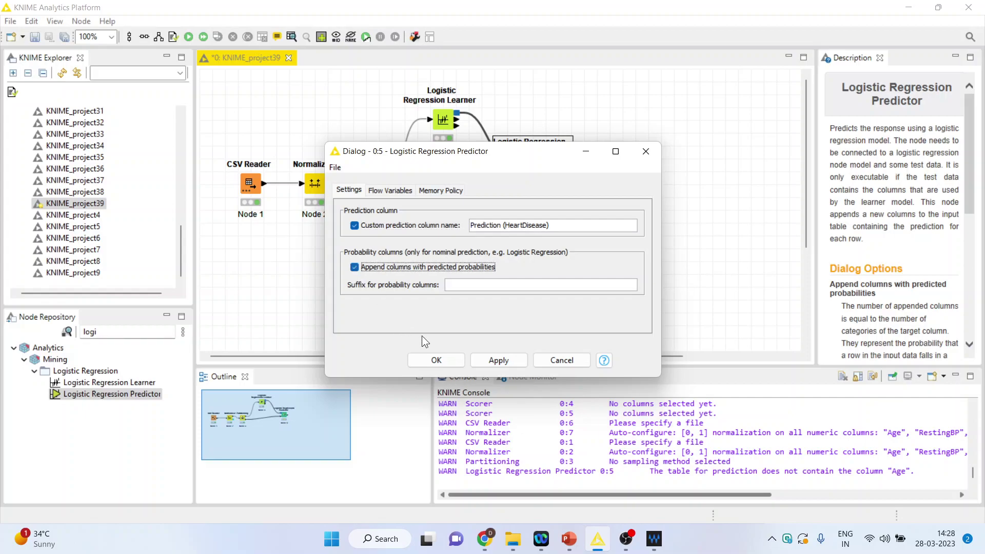
pyautogui.click(443, 359)
pyautogui.rightClick(534, 175)
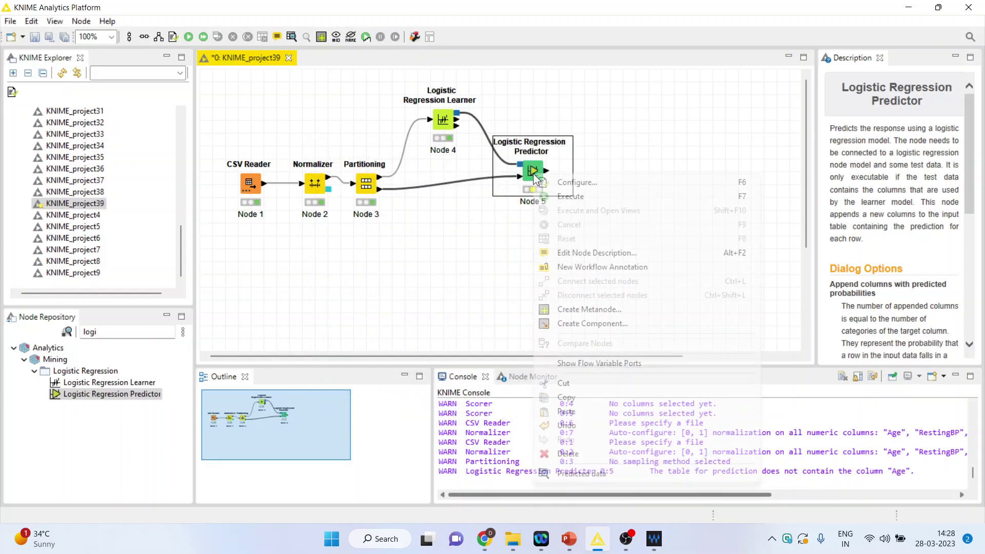
# Step: Execute the predictor and open its predicted data table full screen
pyautogui.click(586, 199)
pyautogui.rightClick(535, 179)
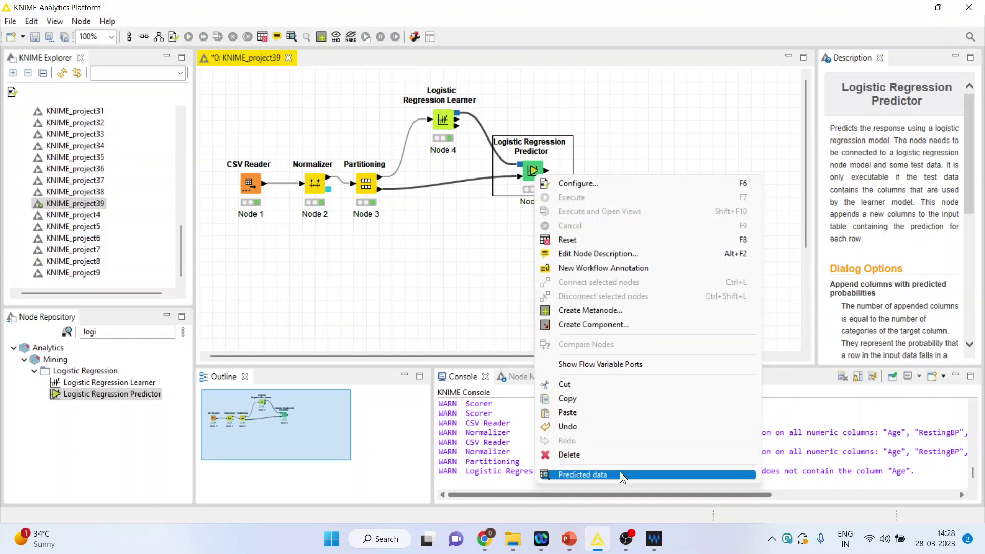
pyautogui.click(620, 474)
pyautogui.click(852, 42)
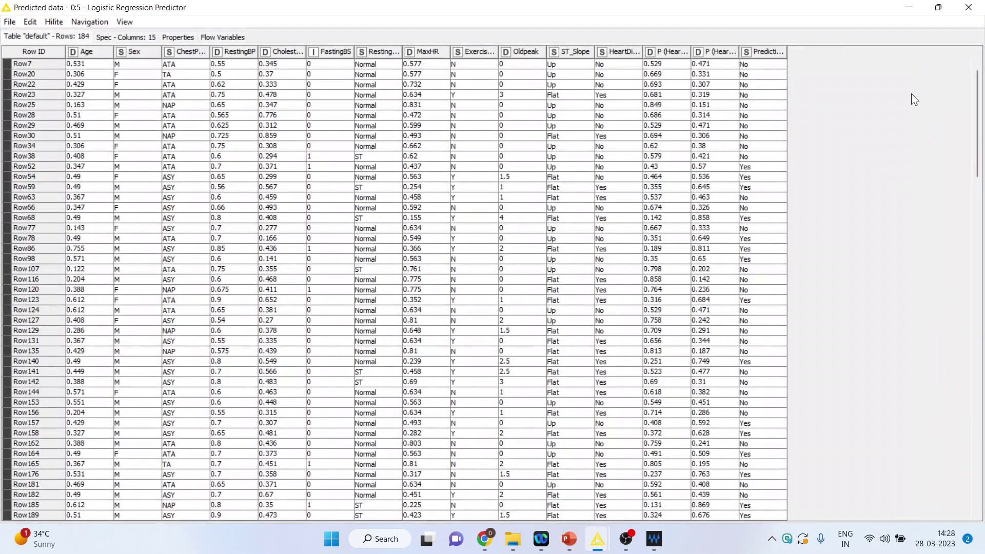
# Step: Compare Prediction (HeartDisease) against actual HeartDisease across the 184 rows, then close the table
pyautogui.moveTo(787, 53); pyautogui.dragTo(874, 53)
pyautogui.moveTo(811, 67); pyautogui.dragTo(830, 432)
pyautogui.moveTo(619, 75); pyautogui.dragTo(632, 410)
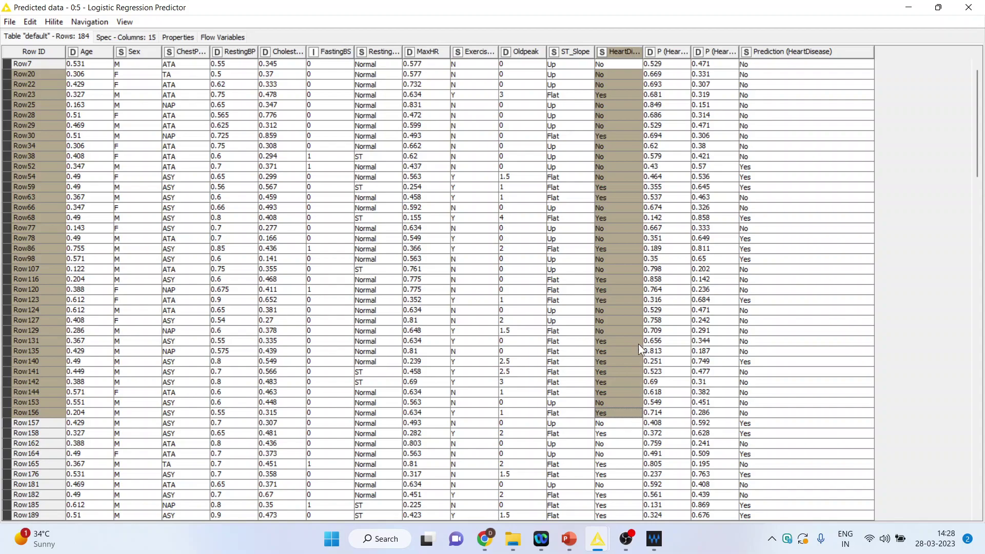
pyautogui.moveTo(768, 74); pyautogui.dragTo(791, 404)
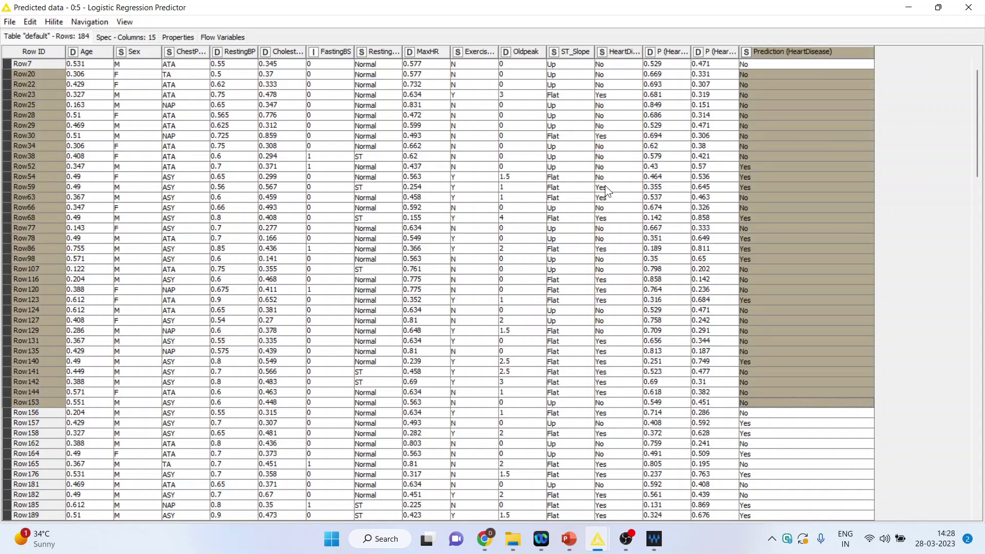
pyautogui.moveTo(604, 89); pyautogui.dragTo(610, 350)
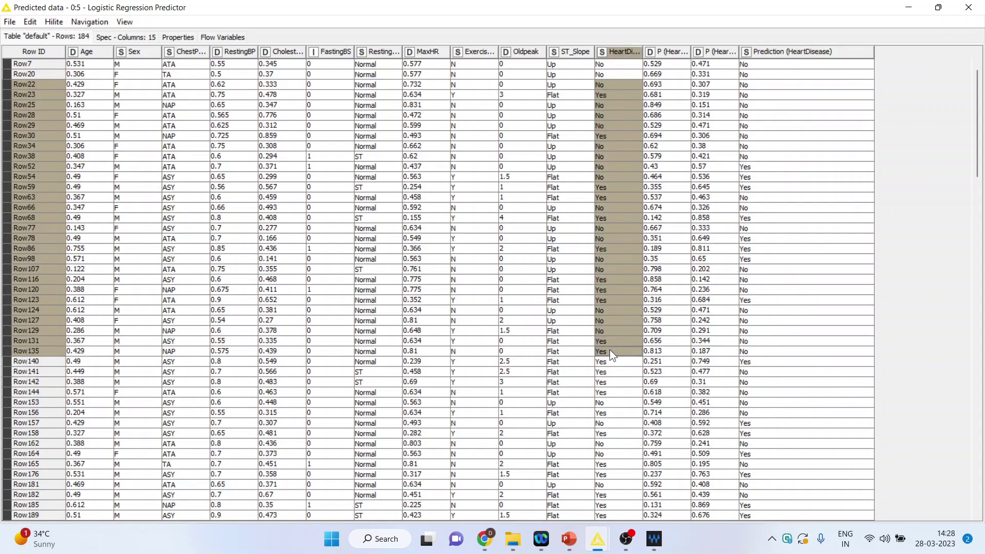
pyautogui.click(968, 7)
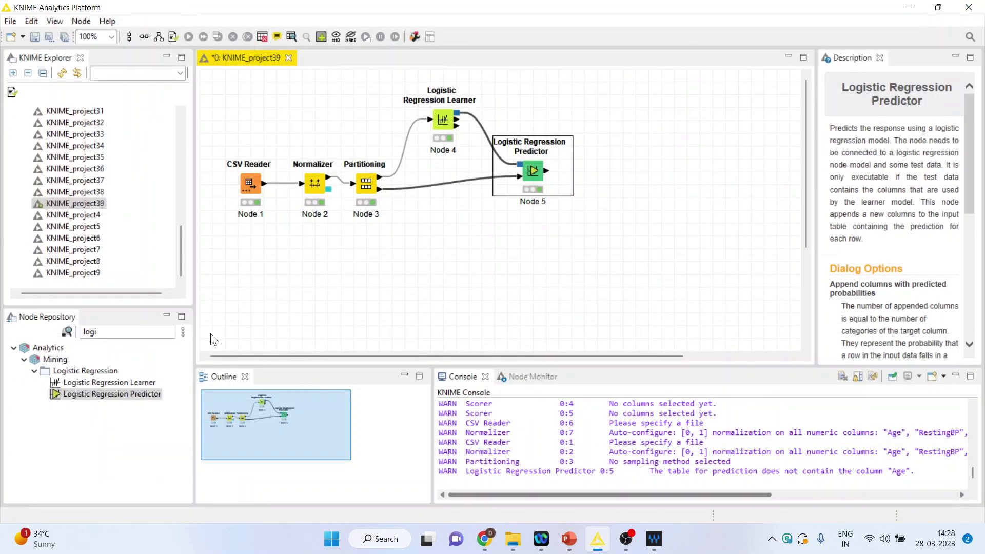
# Step: Search the node repository for 'scorer' and drop a Scorer node after the Predictor
pyautogui.click(128, 333)
pyautogui.press('BackSpace')
pyautogui.press('BackSpace')
pyautogui.press('BackSpace')
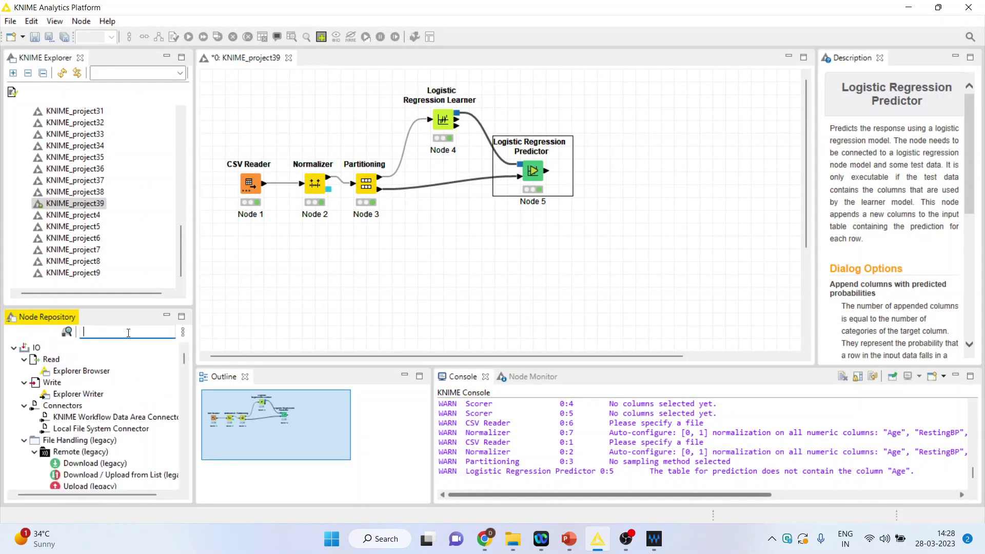
pyautogui.write('scorer')
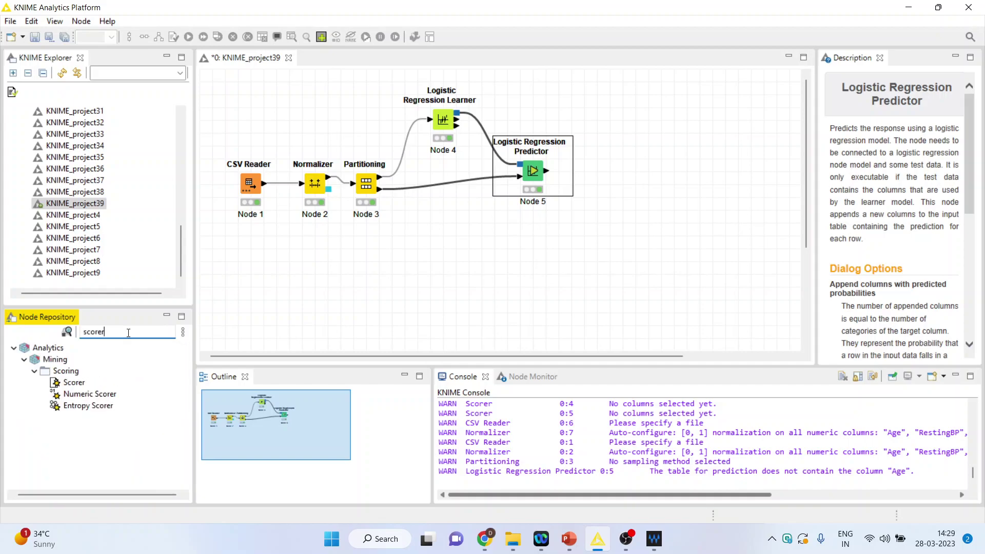
pyautogui.moveTo(83, 382); pyautogui.dragTo(622, 172)
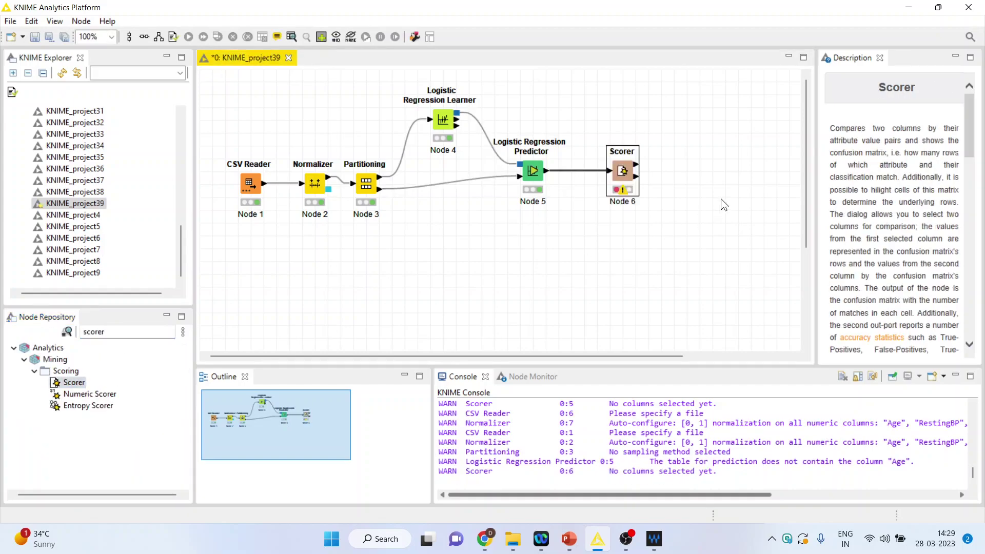
# Step: Set the Scorer's first column to HeartDisease, confirm, and execute the Scorer
pyautogui.rightClick(624, 175)
pyautogui.click(658, 176)
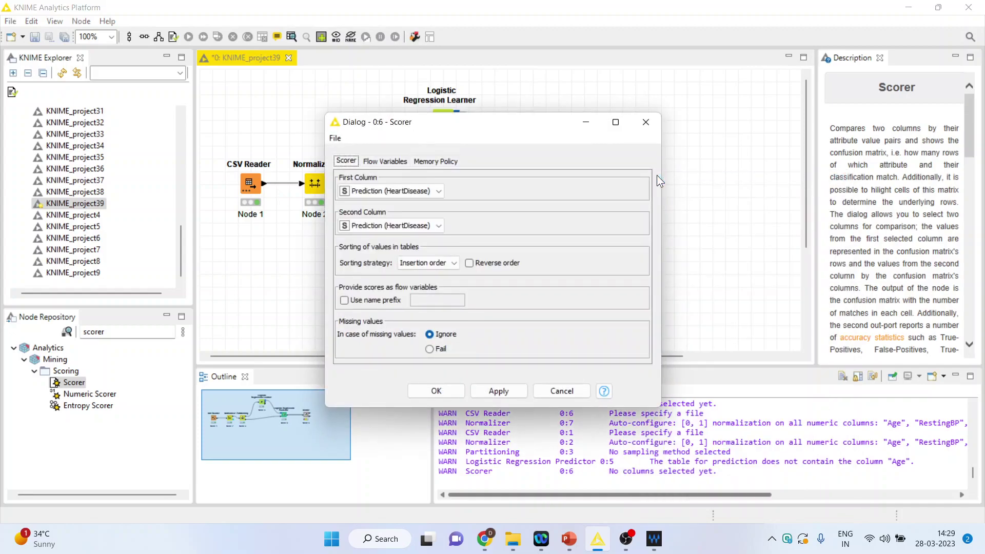
pyautogui.click(442, 190)
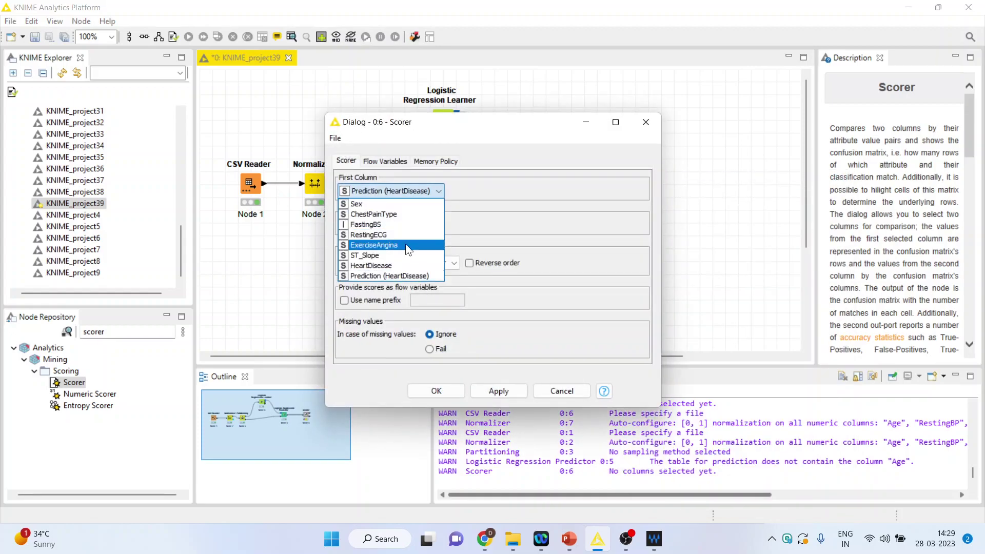
pyautogui.click(399, 266)
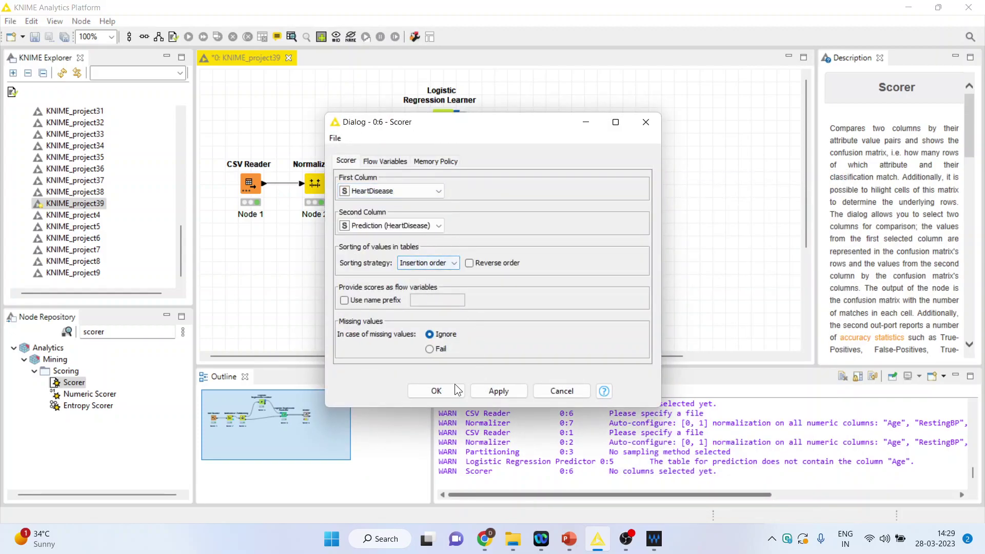
pyautogui.click(436, 391)
pyautogui.rightClick(622, 175)
pyautogui.click(661, 192)
pyautogui.rightClick(624, 173)
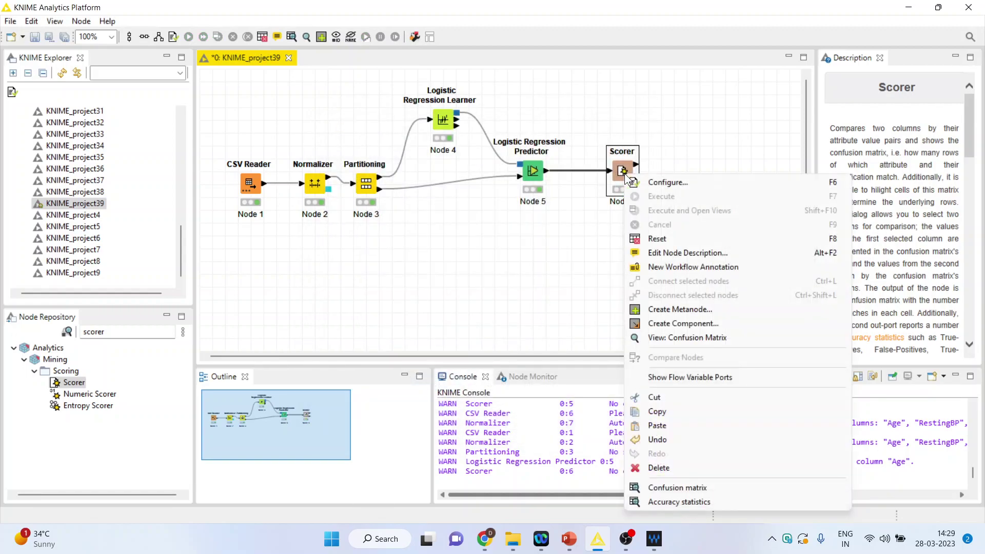
pyautogui.click(699, 488)
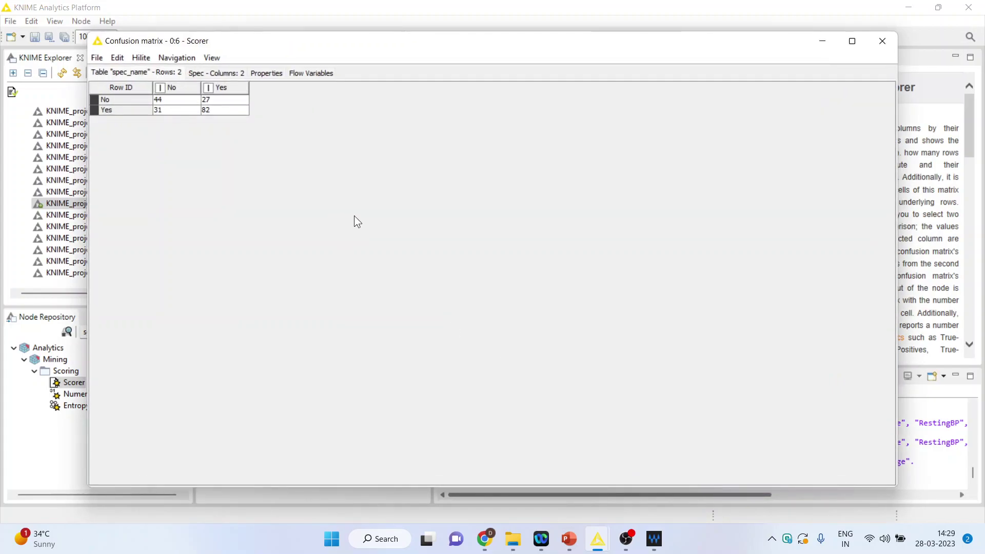
pyautogui.click(167, 102)
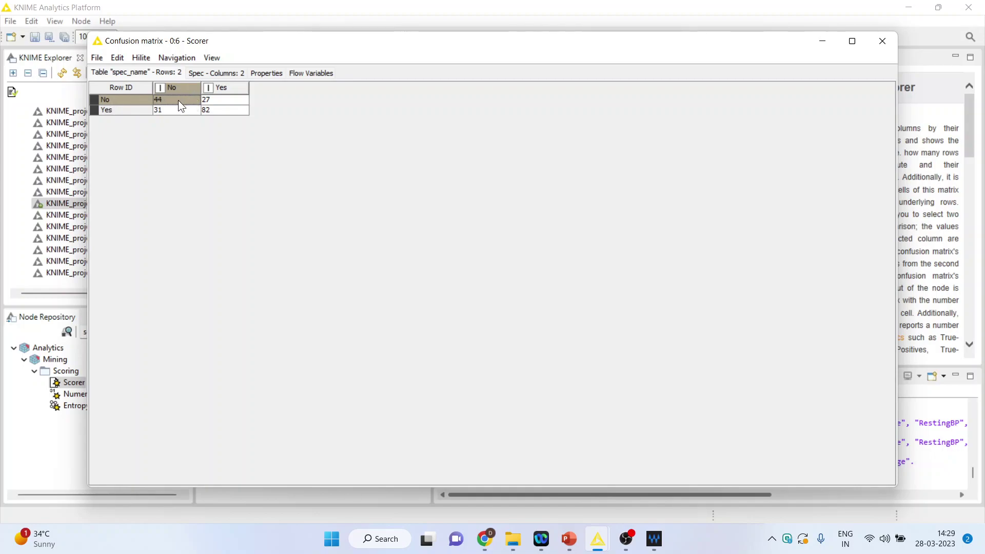
pyautogui.click(225, 111)
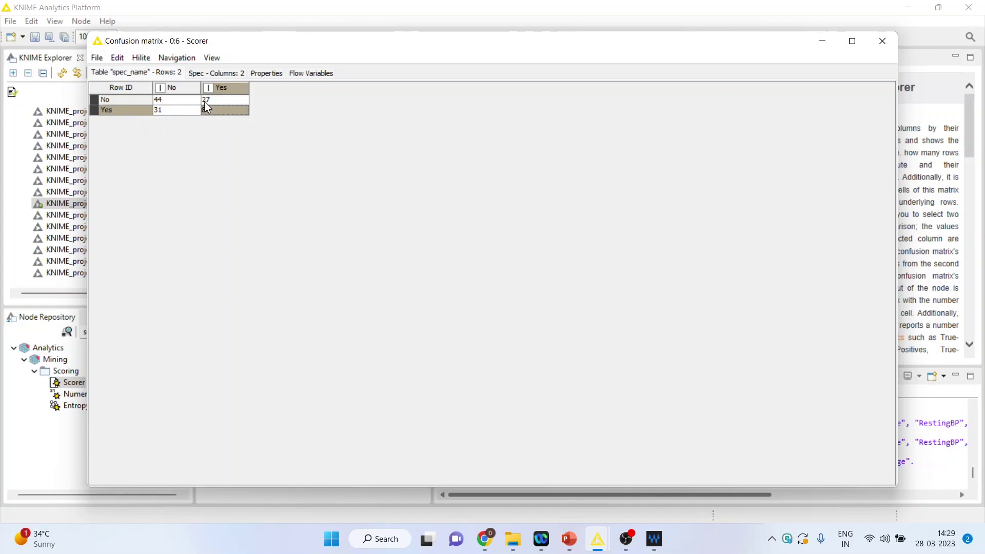
pyautogui.click(158, 110)
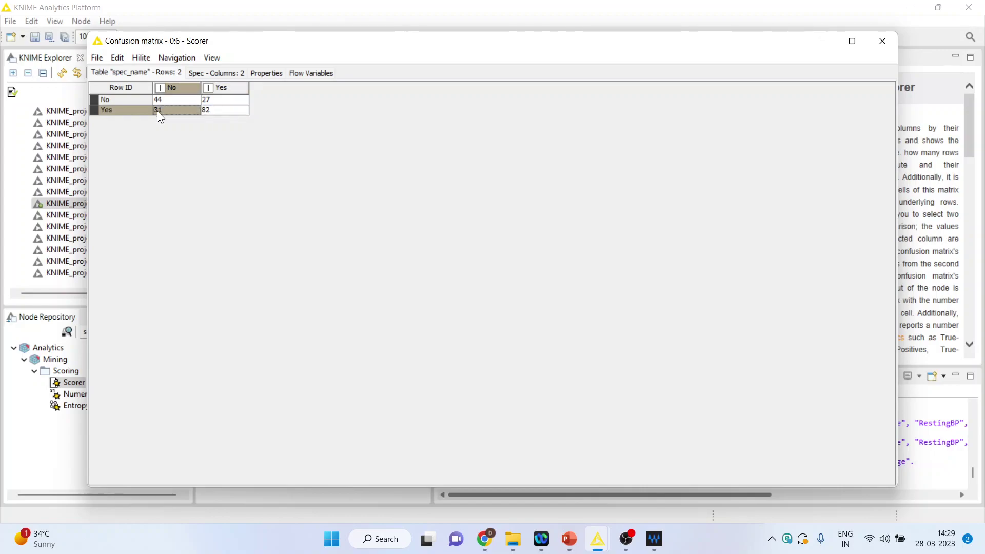
pyautogui.click(217, 100)
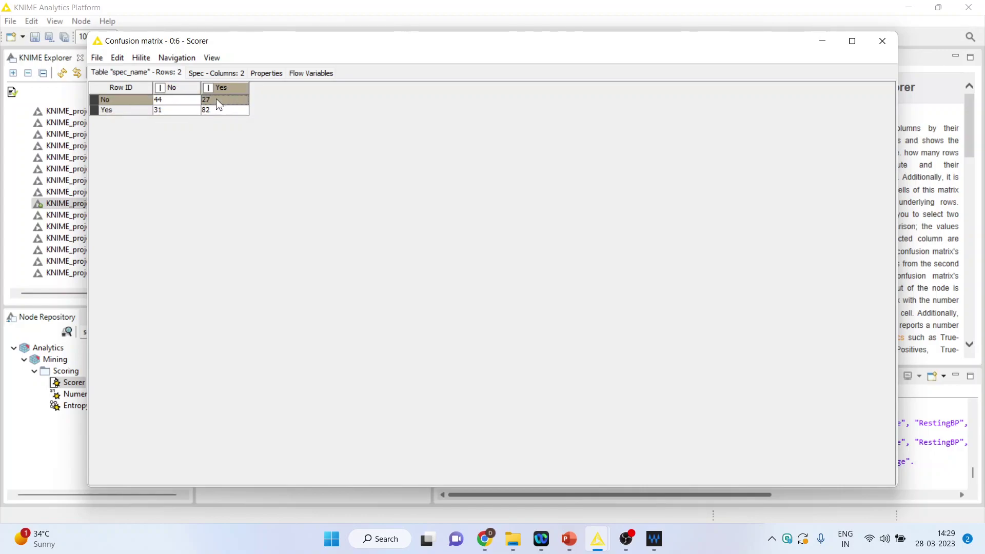
pyautogui.click(883, 41)
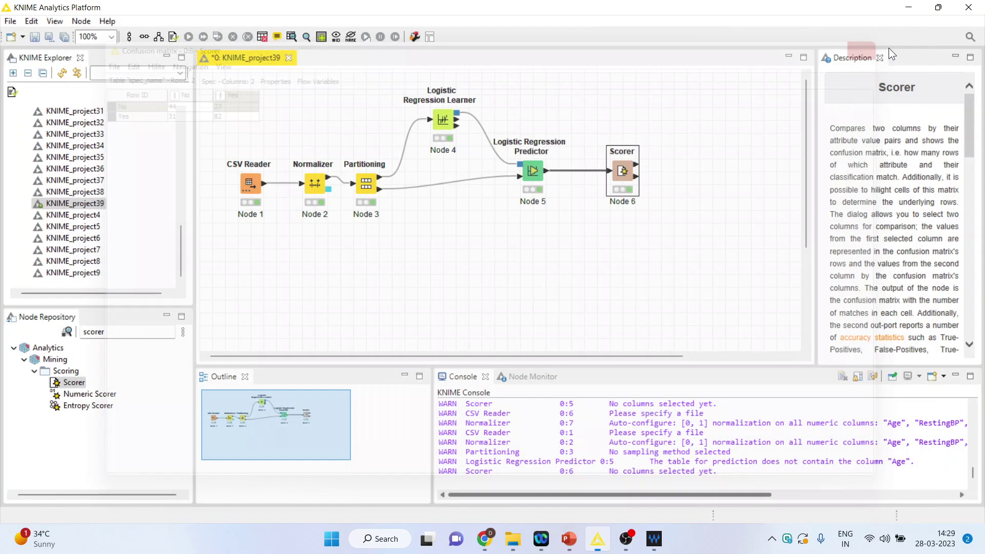
pyautogui.rightClick(623, 171)
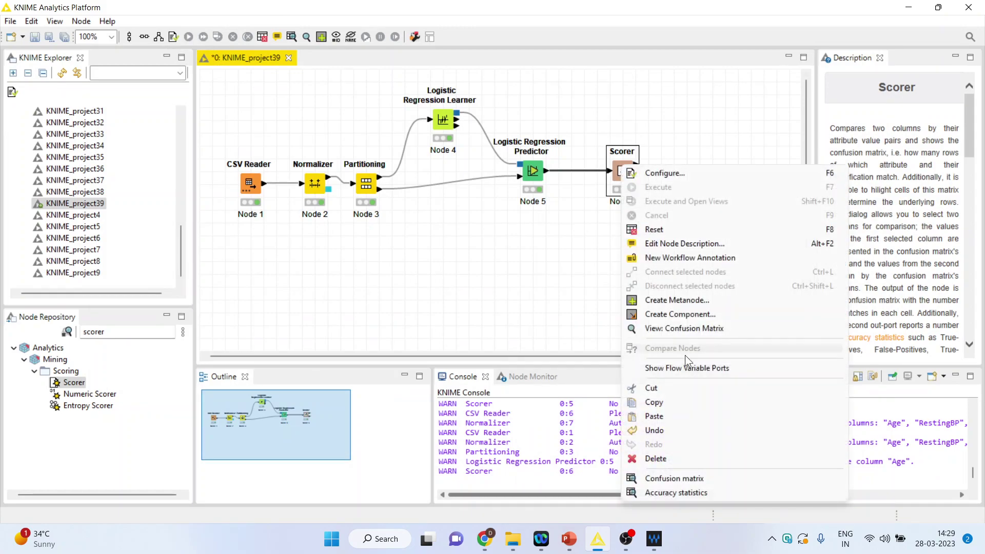
pyautogui.click(717, 492)
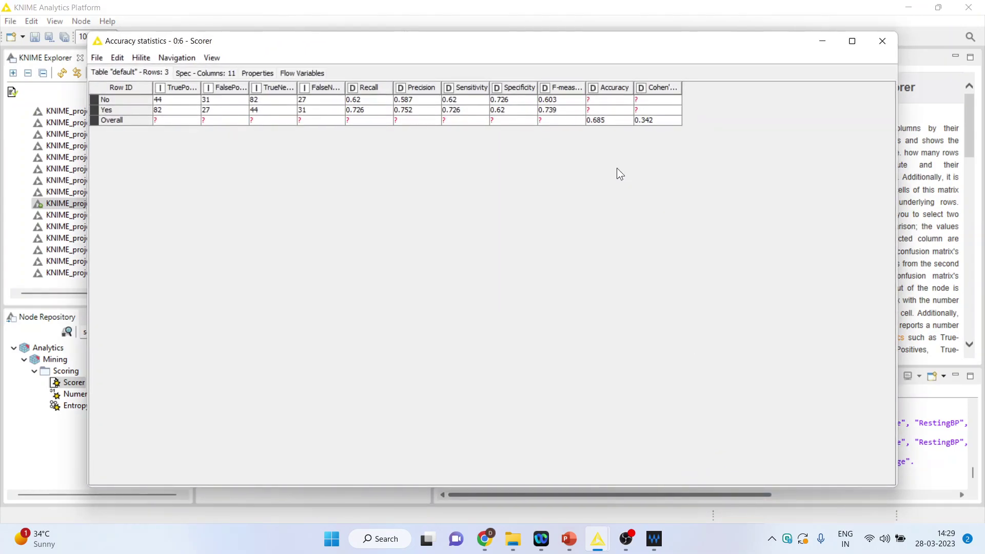
pyautogui.click(598, 121)
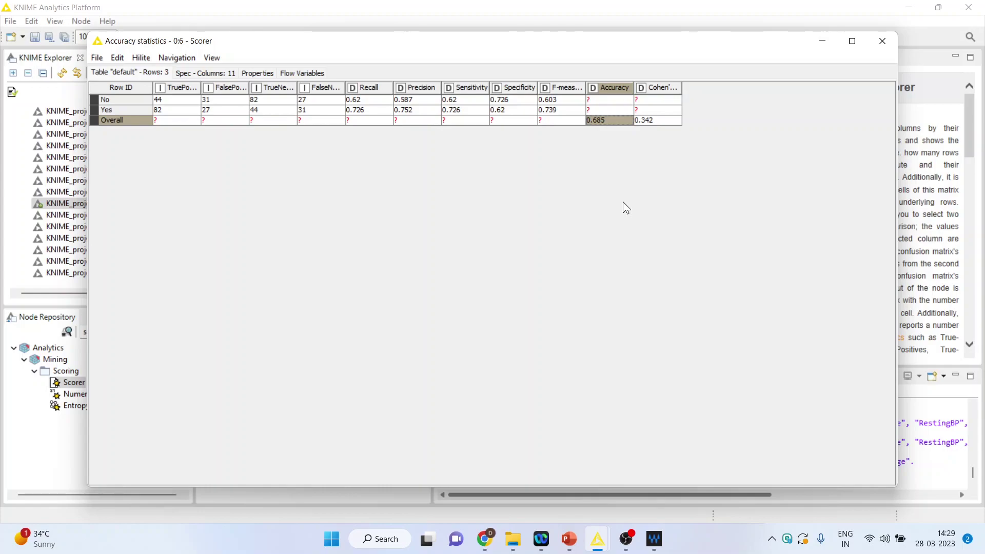
pyautogui.click(879, 45)
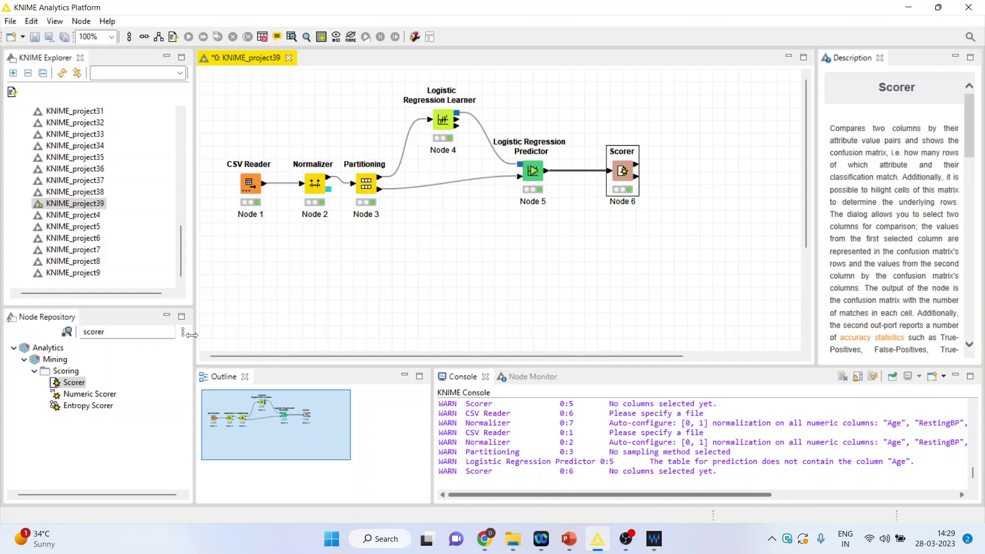
# Step: Copy the CSV Reader and Partitioning nodes, then delete a stray pasted Partitioning copy
pyautogui.click(252, 189)
pyautogui.rightClick(253, 188)
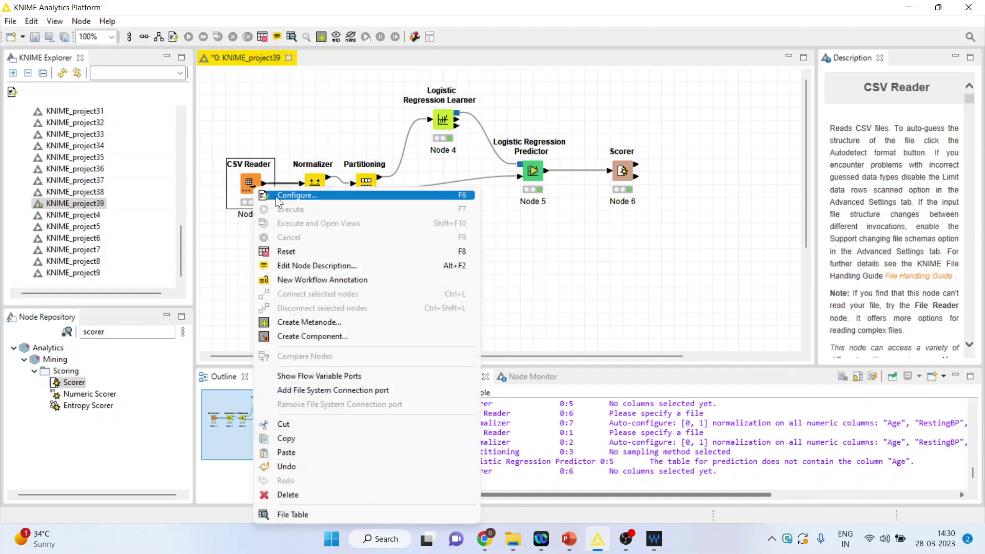
pyautogui.click(304, 441)
pyautogui.click(271, 297)
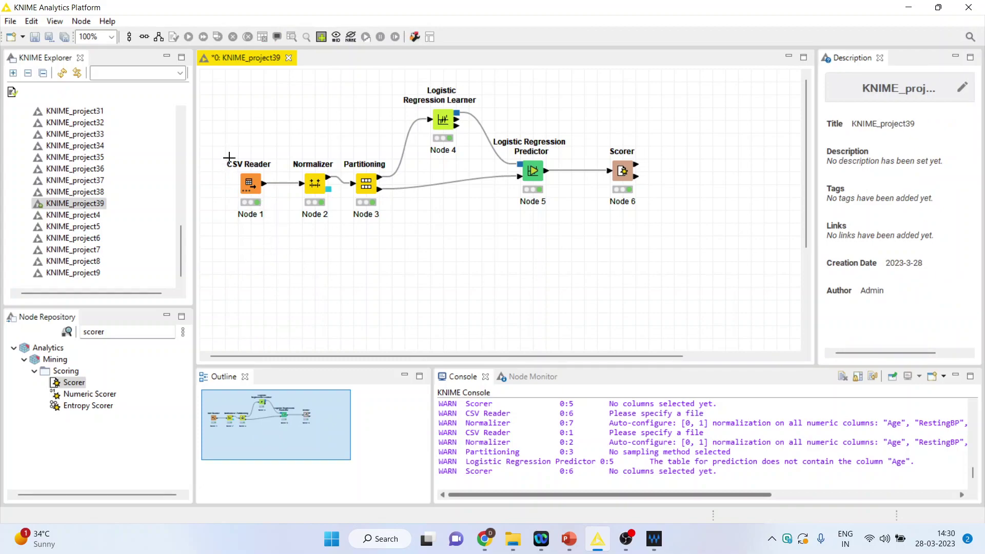
pyautogui.moveTo(225, 153); pyautogui.dragTo(408, 237)
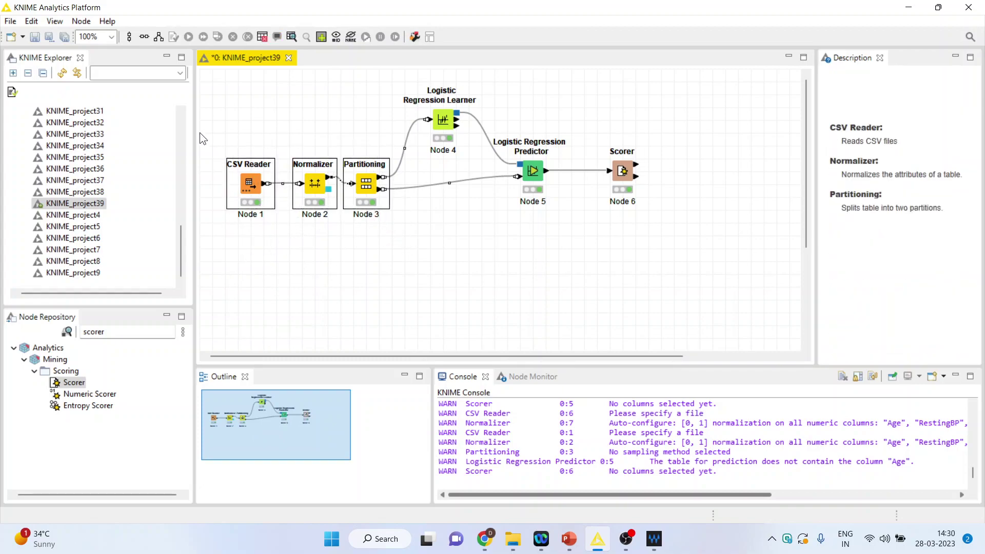
pyautogui.rightClick(350, 168)
pyautogui.click(403, 395)
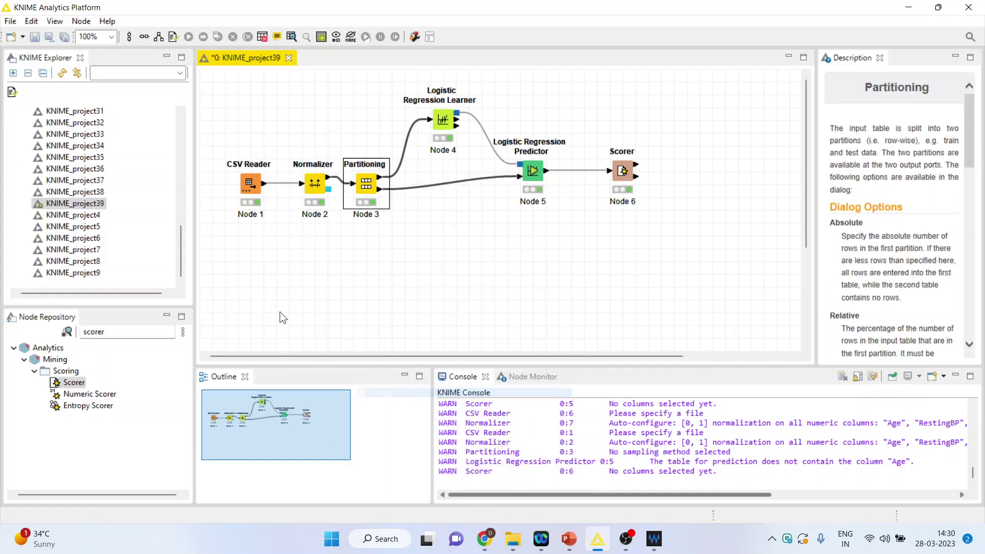
pyautogui.click(261, 296)
pyautogui.hotkey('ctrl', 'v')
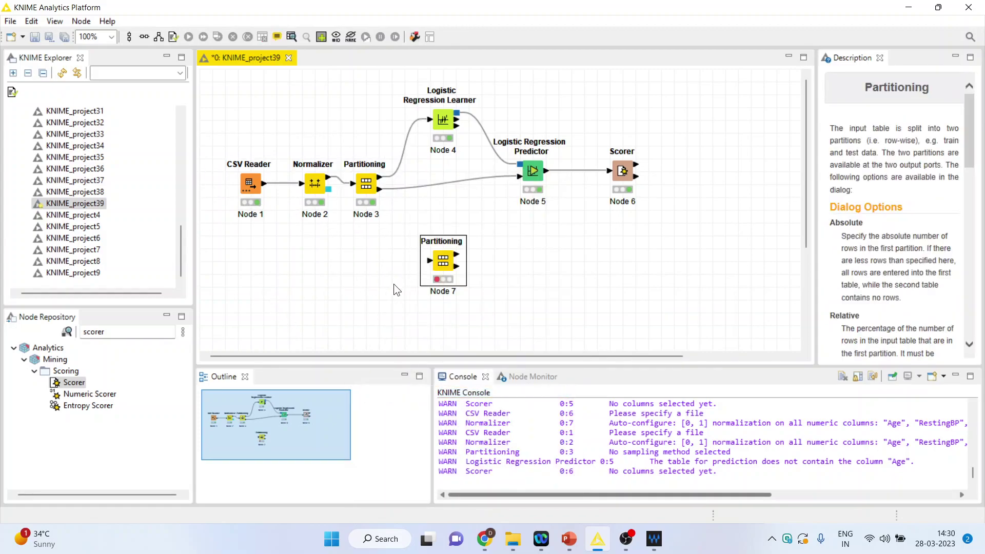
pyautogui.press('Delete')
# Step: Select the CSV Reader, Normalizer and Partitioning nodes together and copy them
pyautogui.moveTo(205, 132); pyautogui.dragTo(402, 229)
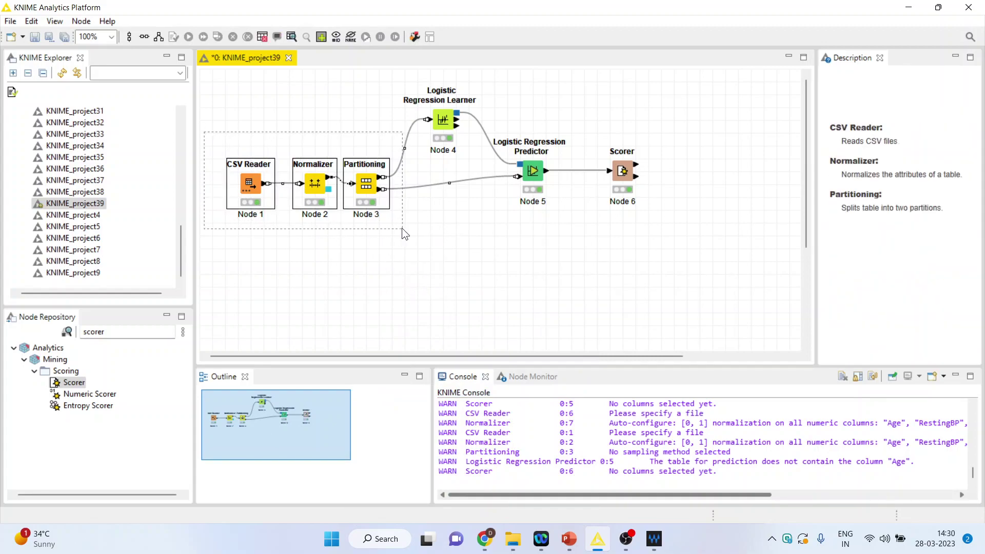
pyautogui.click(258, 199)
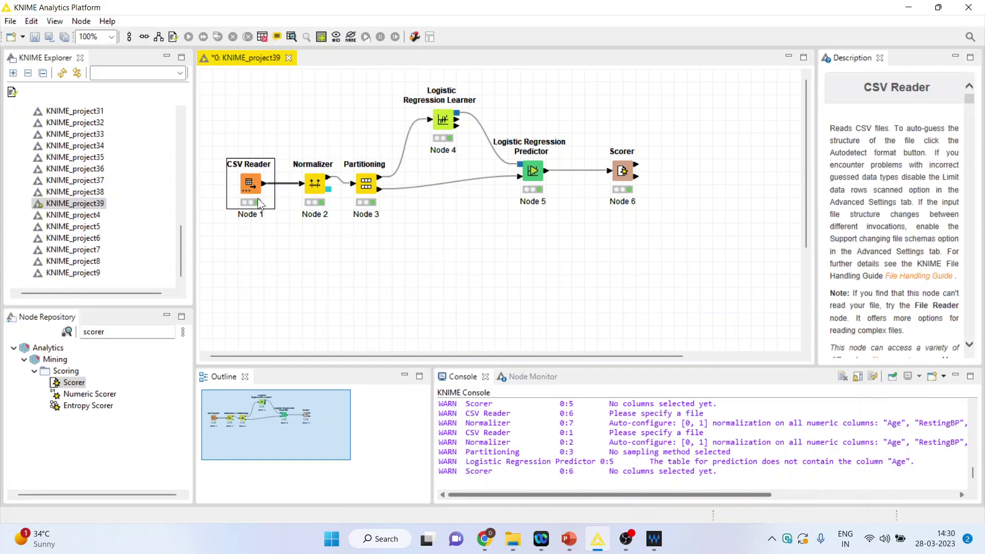
pyautogui.keyDown('ctrl'); pyautogui.click(322, 188); pyautogui.keyUp('ctrl')
pyautogui.keyDown('ctrl'); pyautogui.click(374, 190); pyautogui.keyUp('ctrl')
pyautogui.rightClick(373, 190)
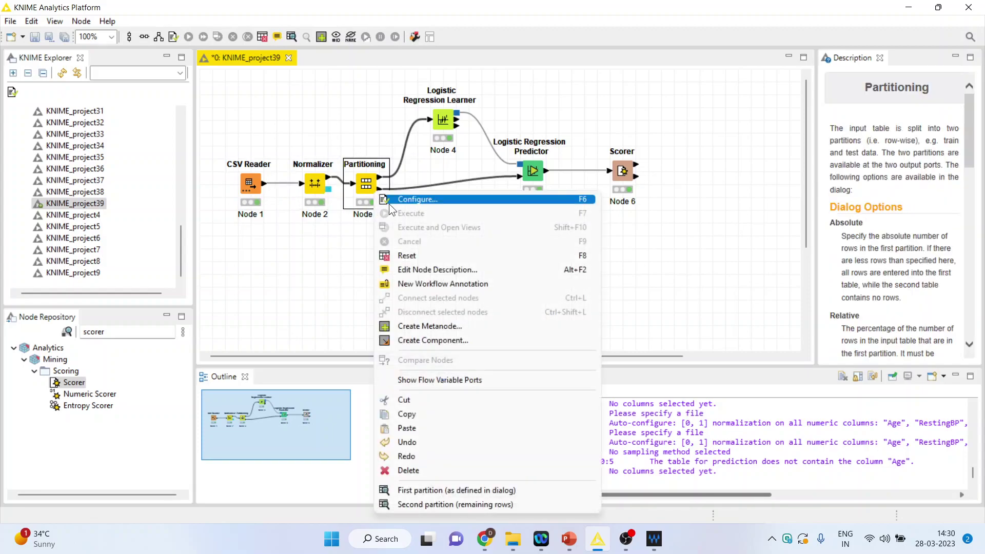
pyautogui.click(414, 418)
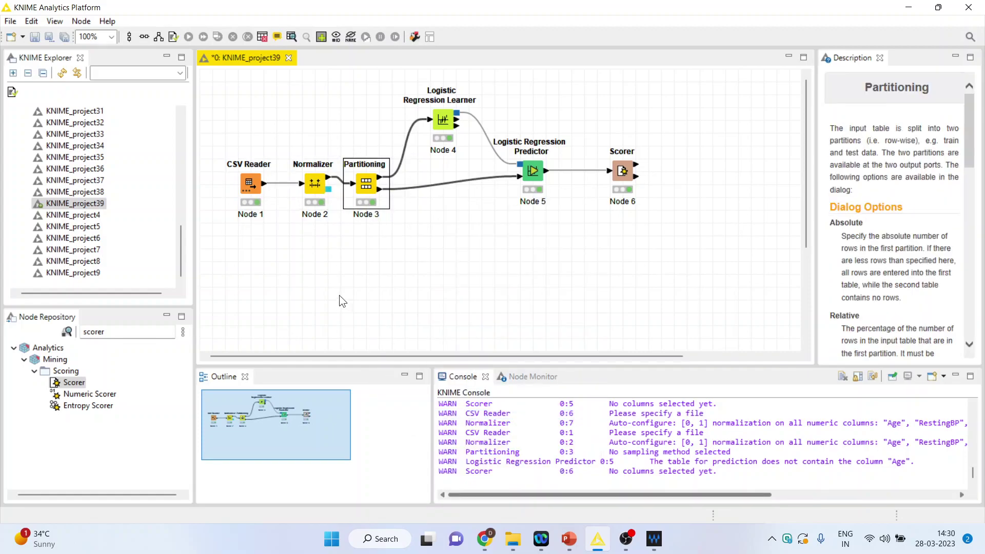
# Step: Paste a copy of the CSV Reader below the original chain
pyautogui.click(256, 199)
pyautogui.rightClick(257, 198)
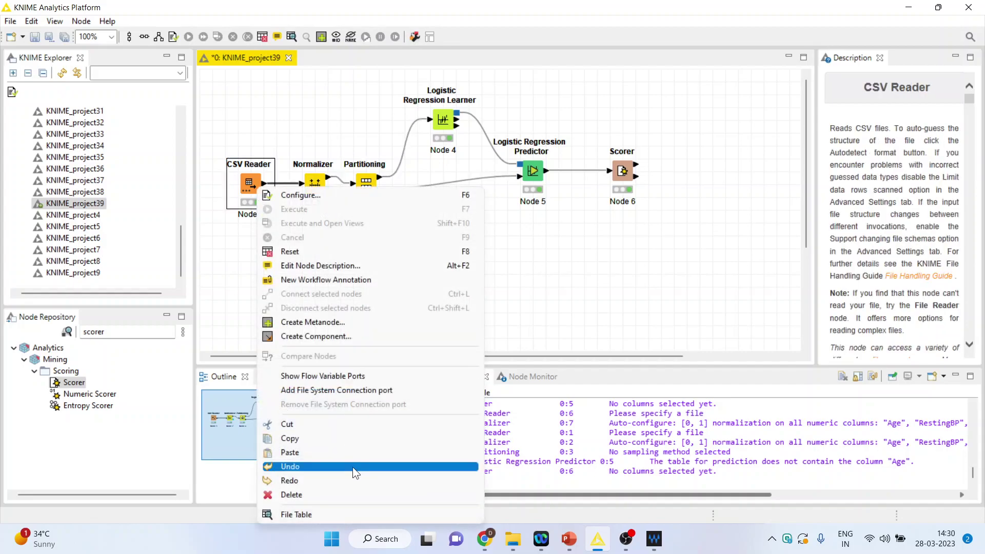
pyautogui.click(338, 437)
pyautogui.hotkey('ctrl', 'v')
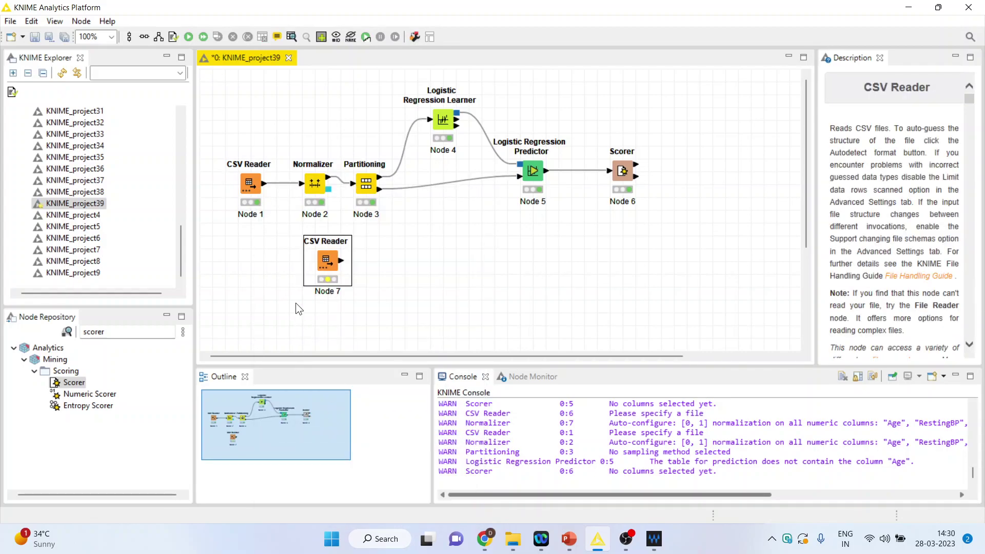
pyautogui.moveTo(329, 278); pyautogui.dragTo(277, 316)
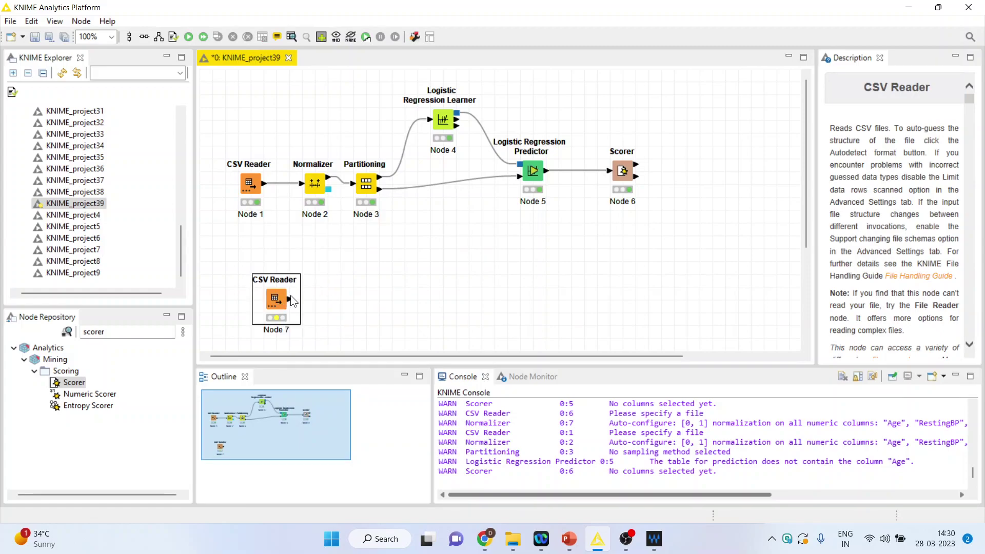
# Step: Paste a copy of the Normalizer beside the new CSV Reader
pyautogui.click(319, 197)
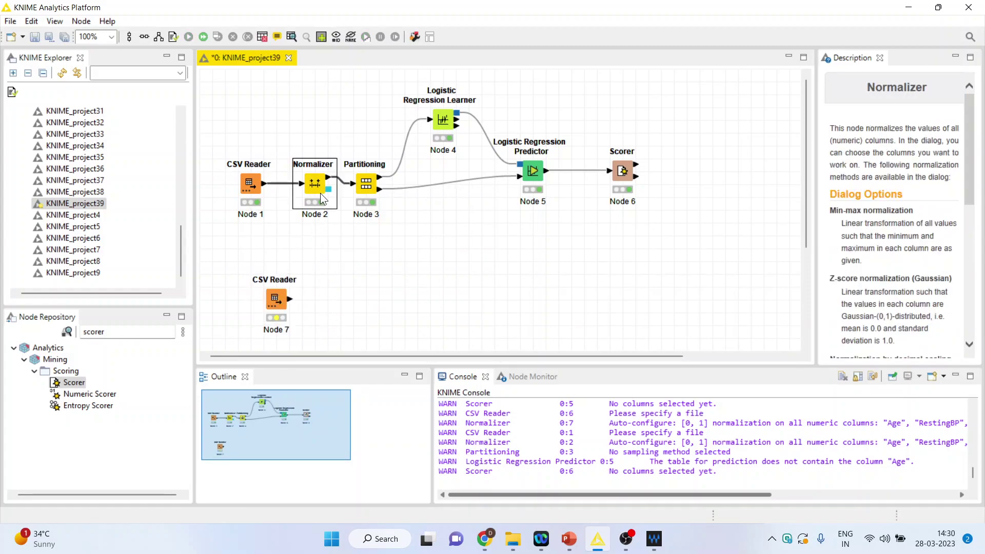
pyautogui.rightClick(321, 193)
pyautogui.click(371, 416)
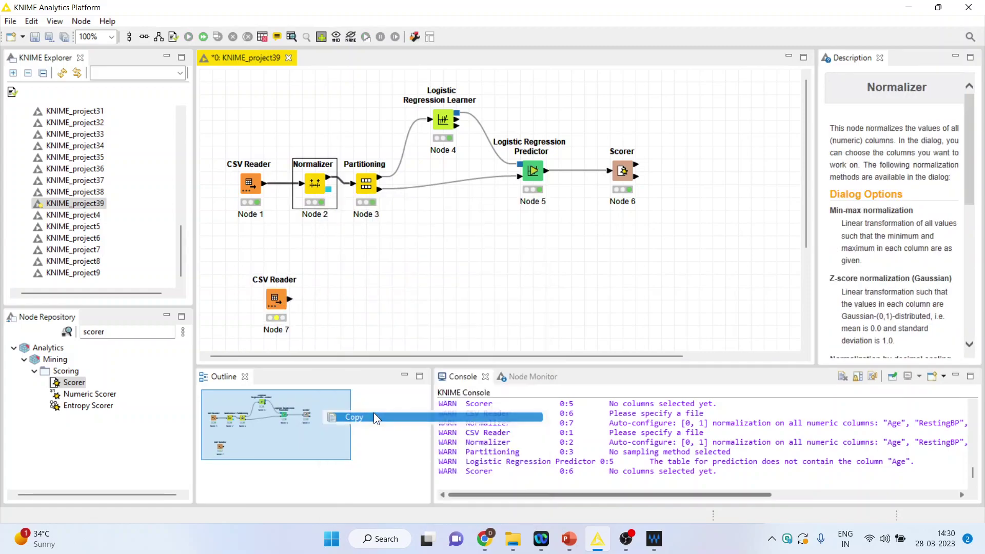
pyautogui.hotkey('ctrl', 'v')
pyautogui.moveTo(391, 267); pyautogui.dragTo(340, 306)
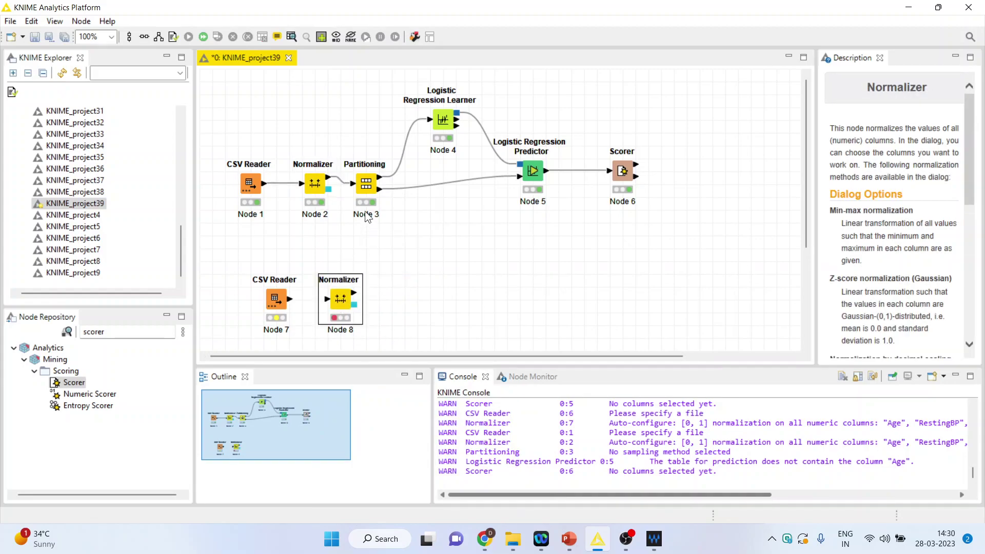
# Step: Paste a Partitioning copy after the new Normalizer, then select the new CSV Reader (Node 7)
pyautogui.click(365, 193)
pyautogui.rightClick(377, 197)
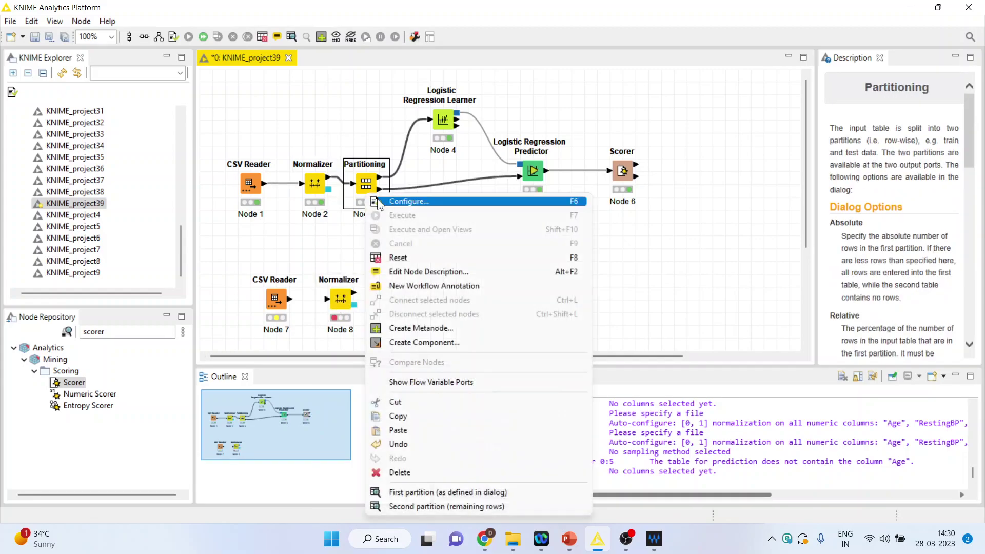
pyautogui.click(417, 415)
pyautogui.hotkey('ctrl', 'v')
pyautogui.moveTo(450, 255); pyautogui.dragTo(331, 300)
pyautogui.click(281, 301)
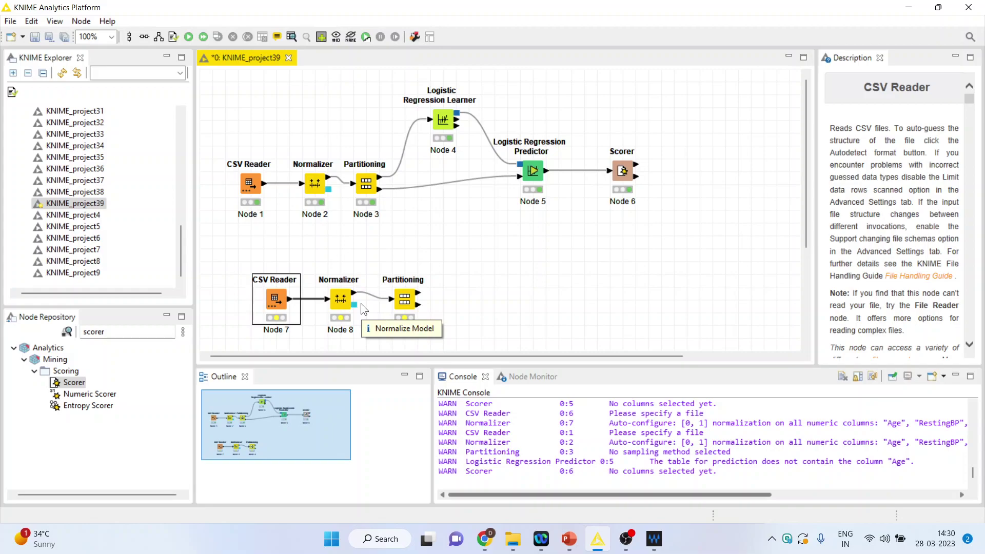
pyautogui.rightClick(282, 301)
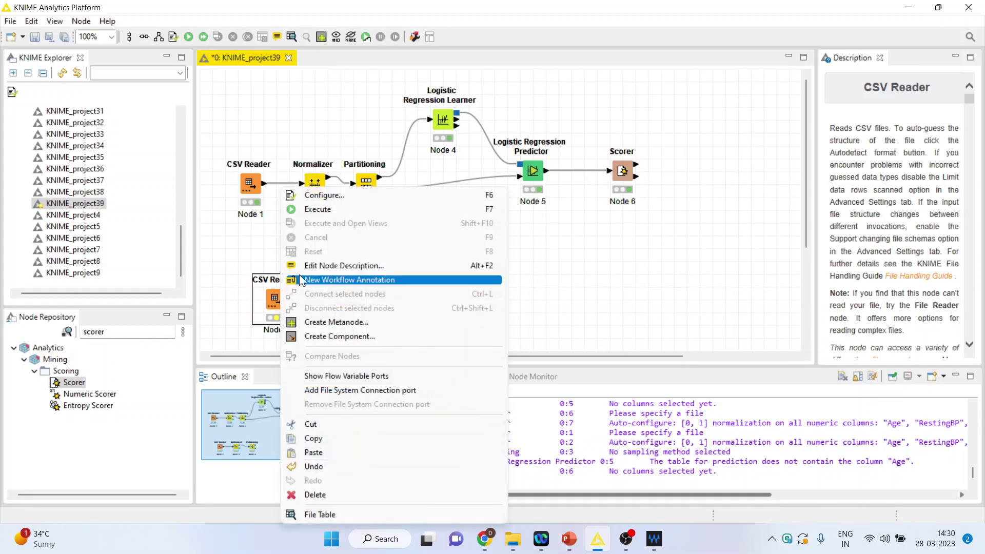
# Step: Point Node 7's CSV Reader at heart1(test).csv and apply the settings
pyautogui.click(322, 198)
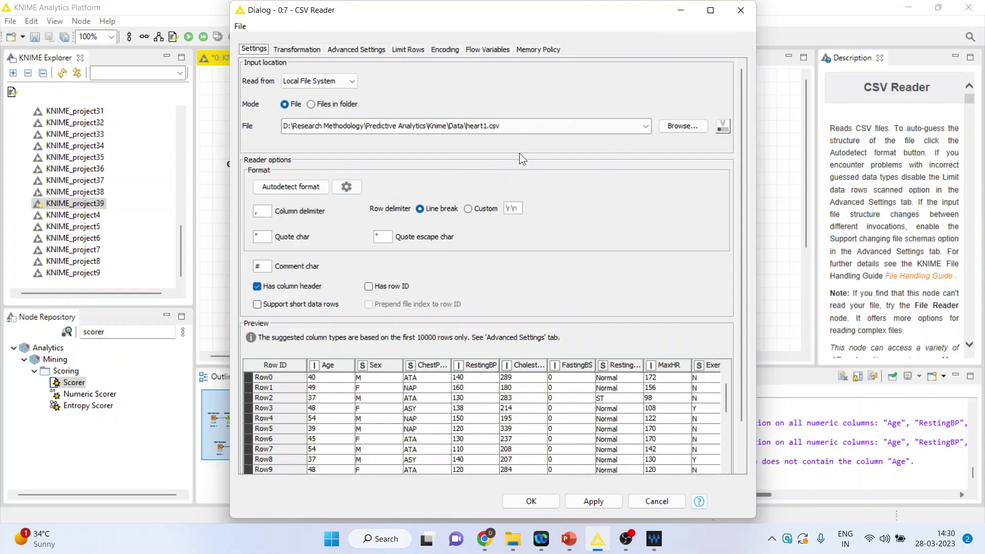
pyautogui.click(676, 129)
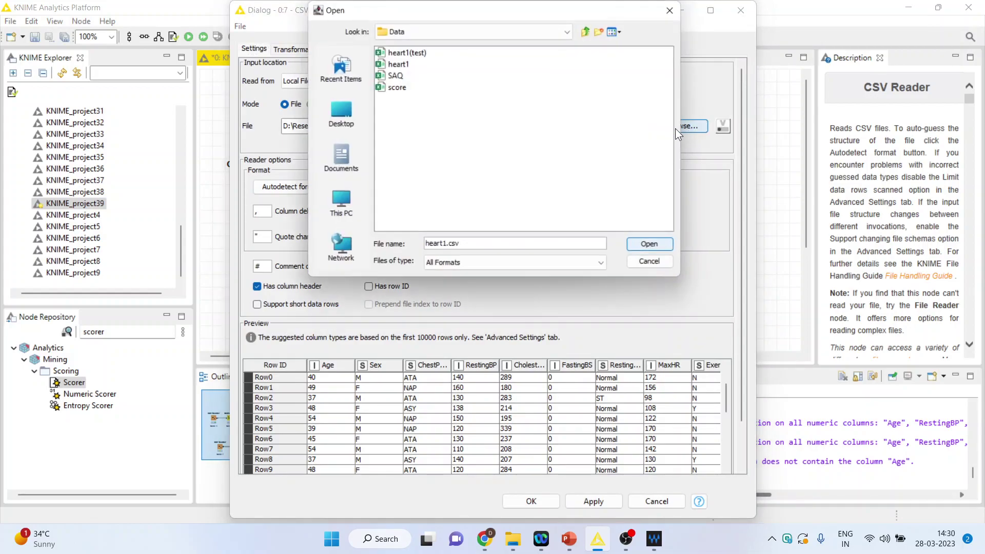
pyautogui.click(419, 53)
pyautogui.click(655, 244)
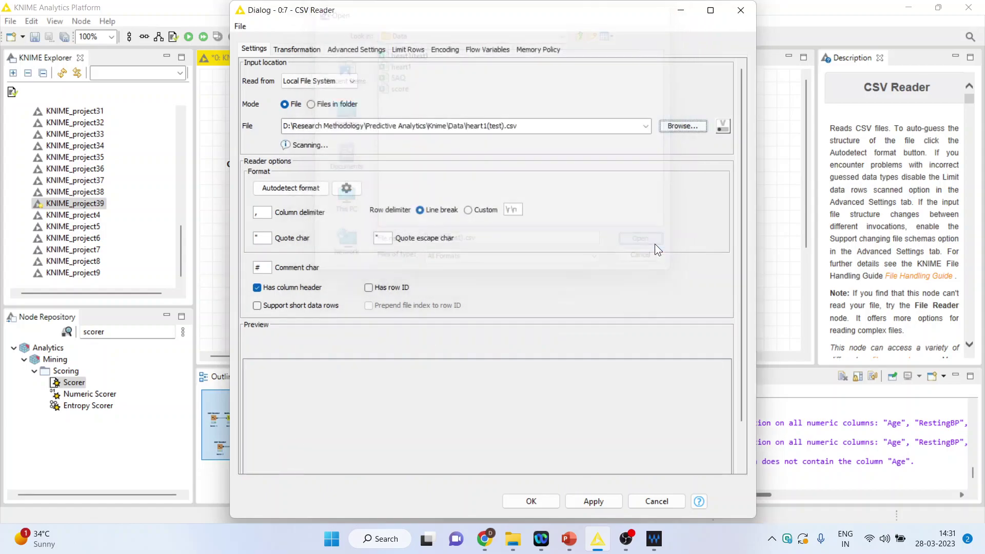
pyautogui.hscroll(3, 457, 430)
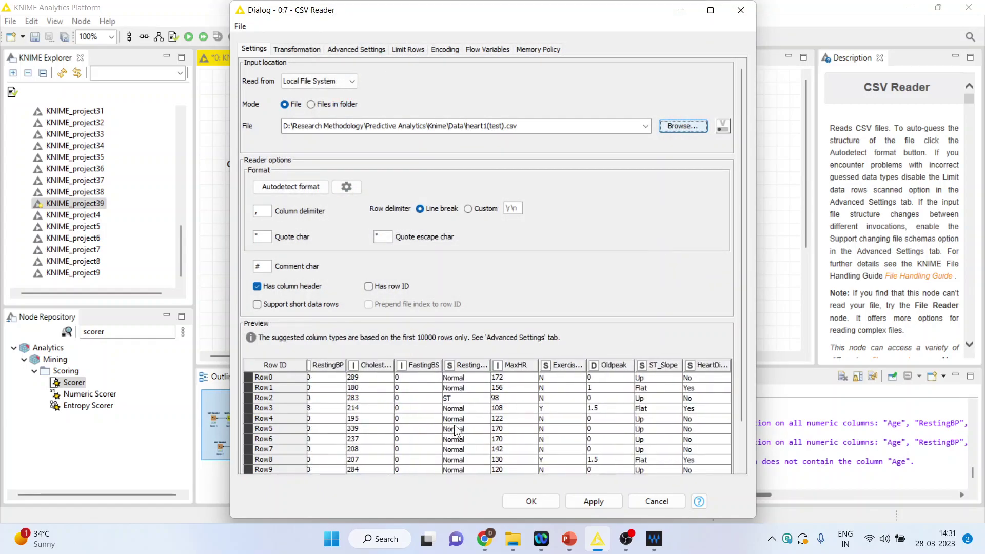
pyautogui.click(541, 504)
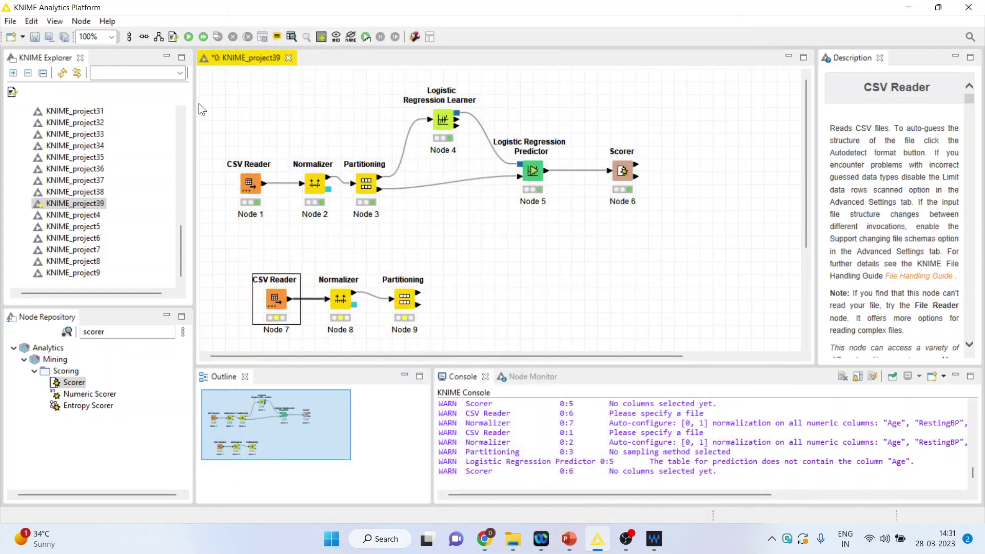
# Step: Run all executable nodes, then delete the extra Partitioning node and its link
pyautogui.click(202, 38)
pyautogui.moveTo(379, 267); pyautogui.dragTo(439, 343)
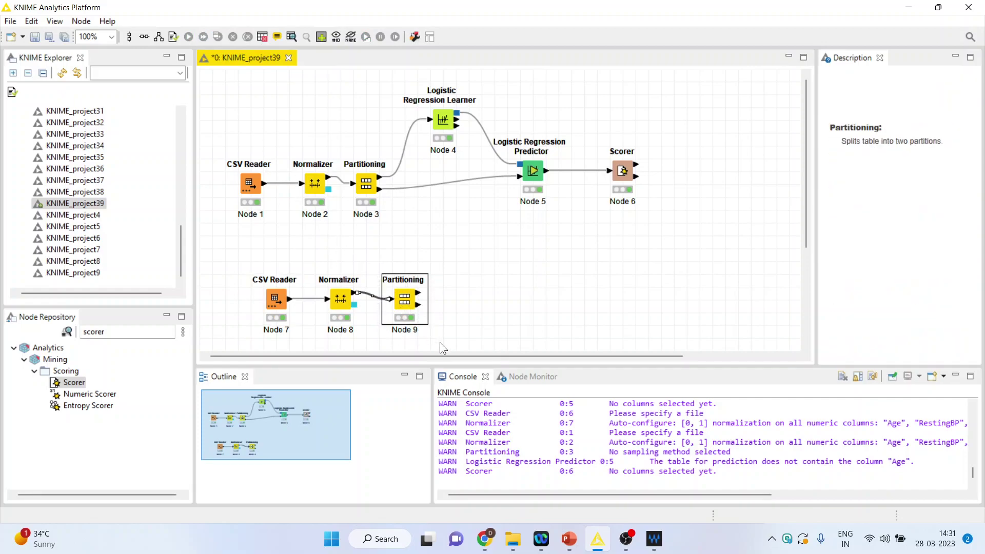
pyautogui.press('Delete')
pyautogui.click(545, 281)
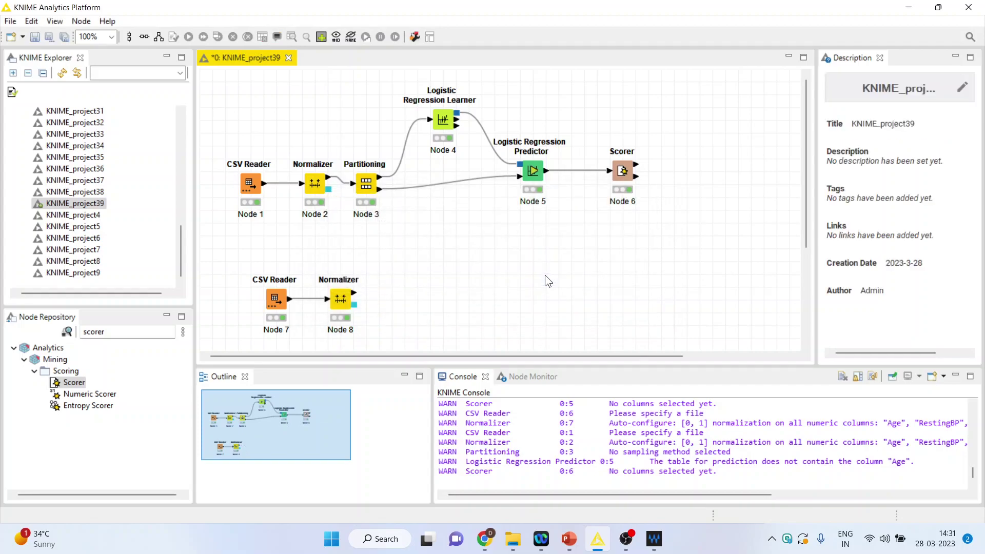
# Step: Paste a Logistic Regression Predictor copy and wire Node 8's output and the Learner's model into it
pyautogui.click(531, 178)
pyautogui.rightClick(532, 178)
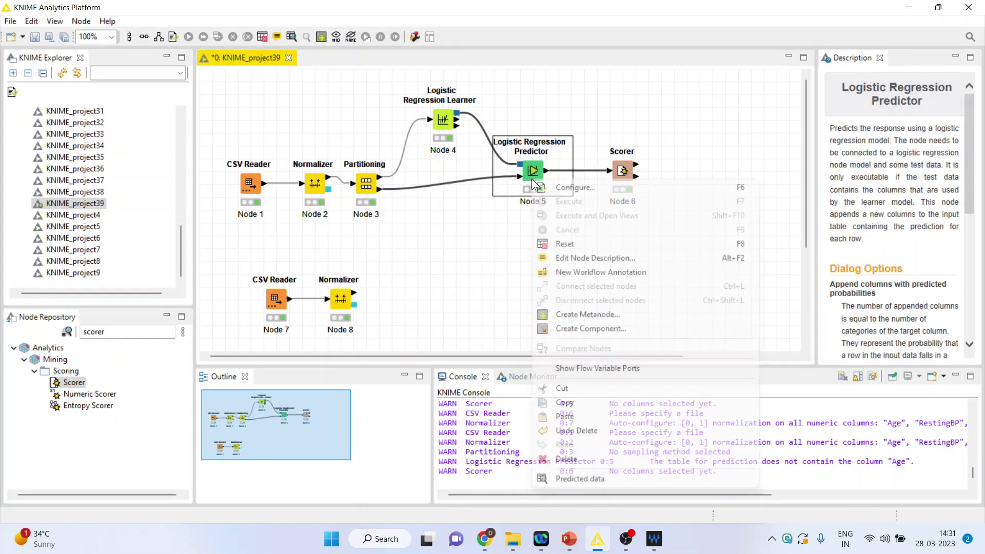
pyautogui.click(604, 403)
pyautogui.click(502, 298)
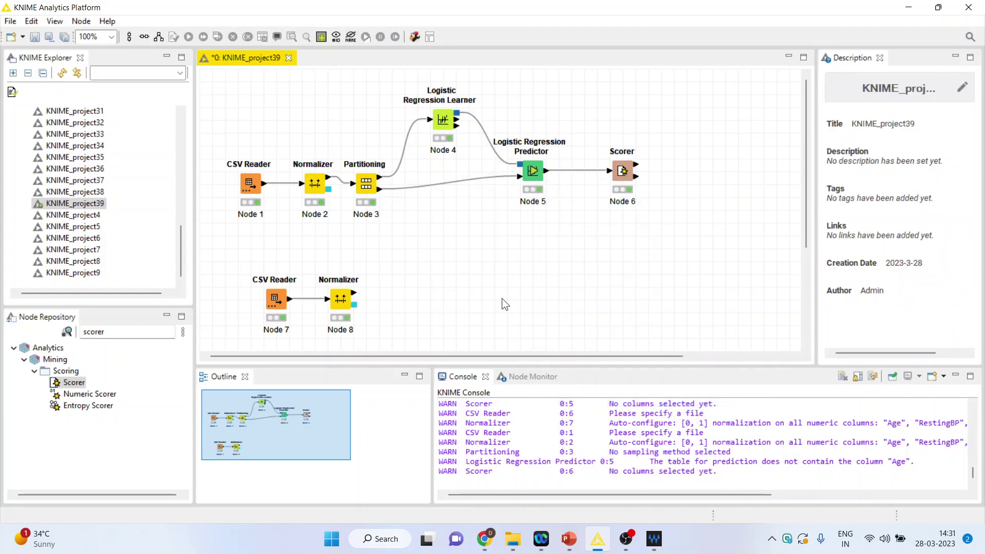
pyautogui.hotkey('ctrl', 'v')
pyautogui.moveTo(611, 254); pyautogui.dragTo(532, 321)
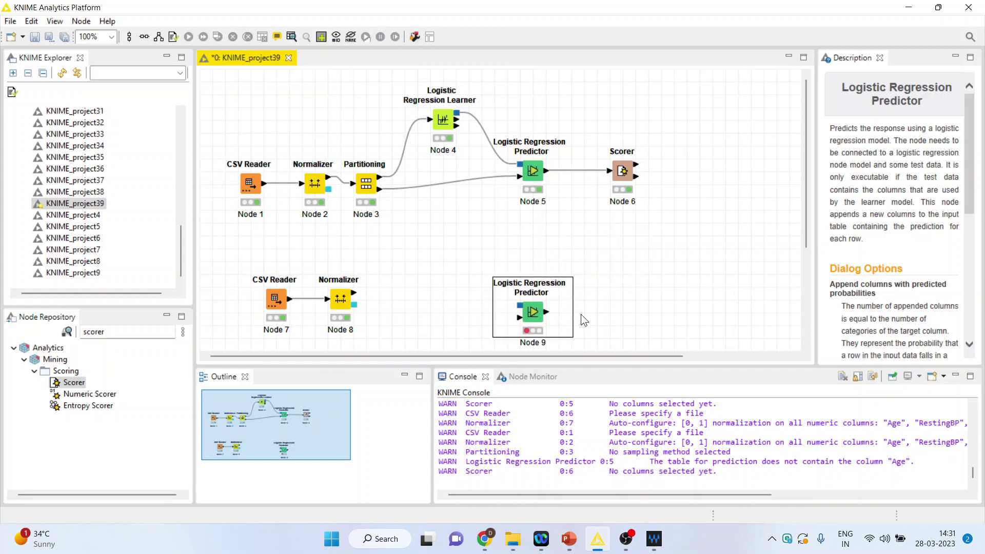
pyautogui.moveTo(356, 296); pyautogui.dragTo(520, 319)
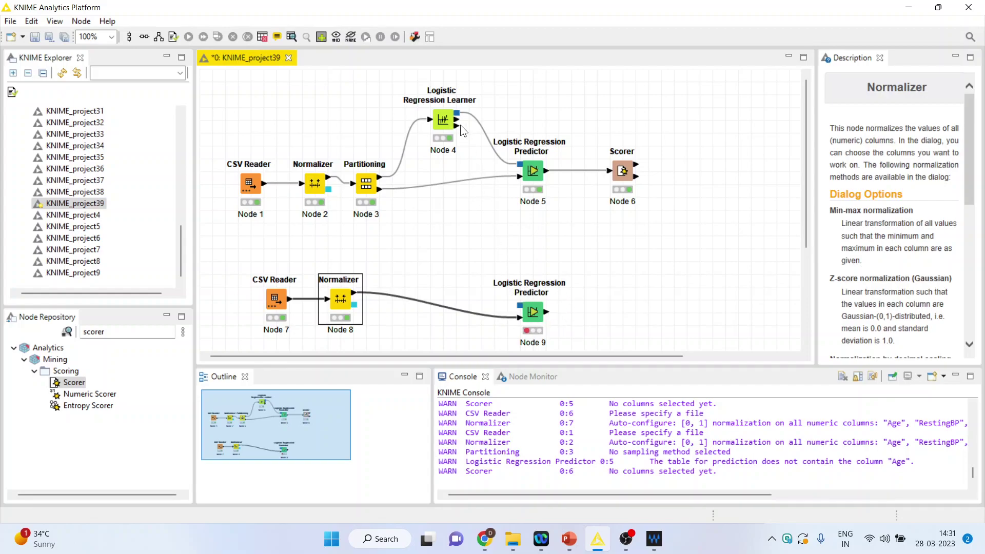
pyautogui.moveTo(457, 113); pyautogui.dragTo(523, 313)
pyautogui.click(542, 316)
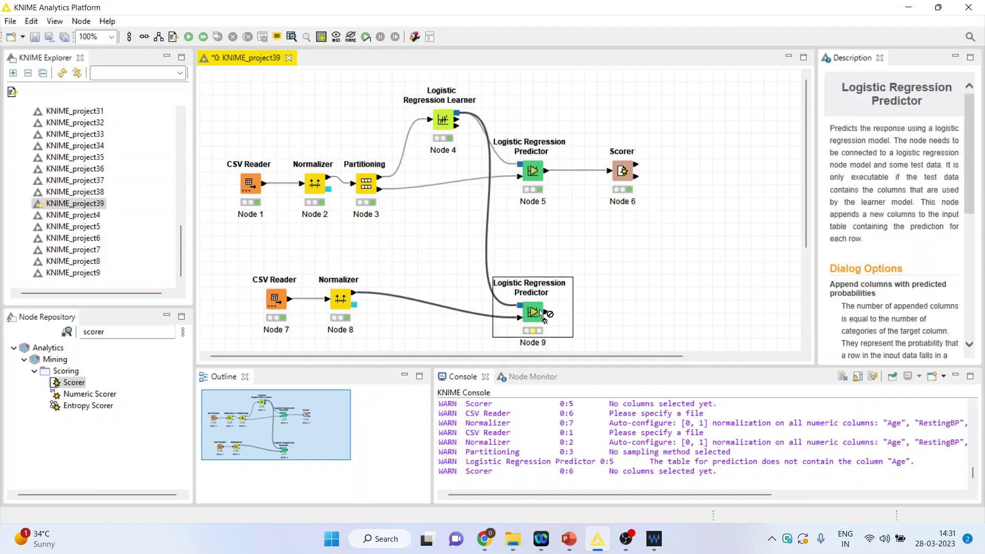
# Step: Accept Node 9's predictor settings and execute it to compute predictions
pyautogui.rightClick(541, 308)
pyautogui.click(591, 10)
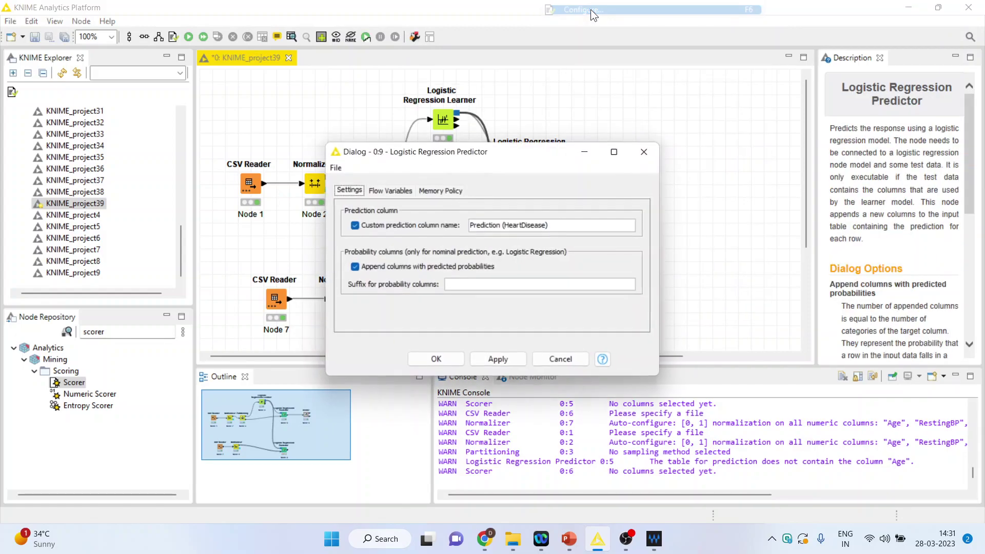
pyautogui.click(436, 361)
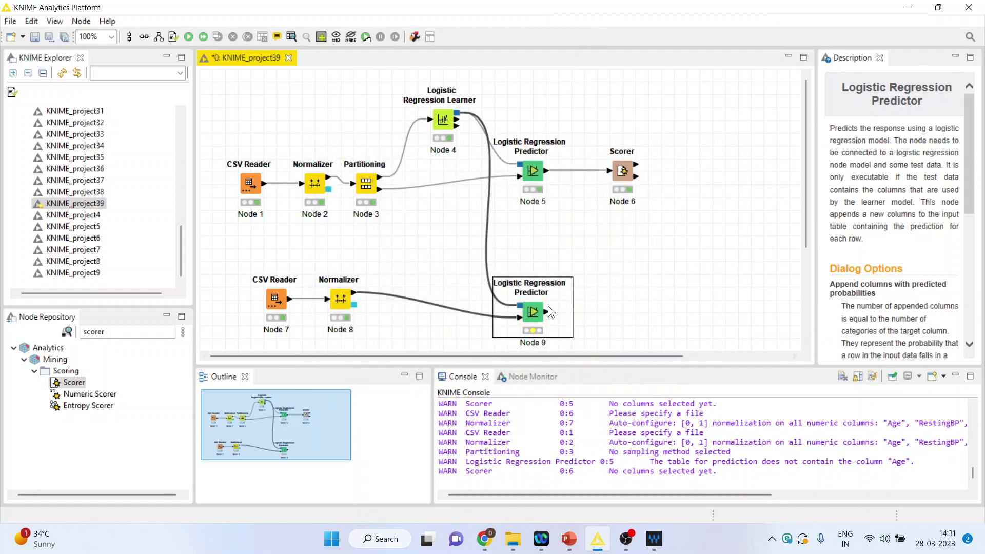
pyautogui.rightClick(541, 313)
pyautogui.click(571, 241)
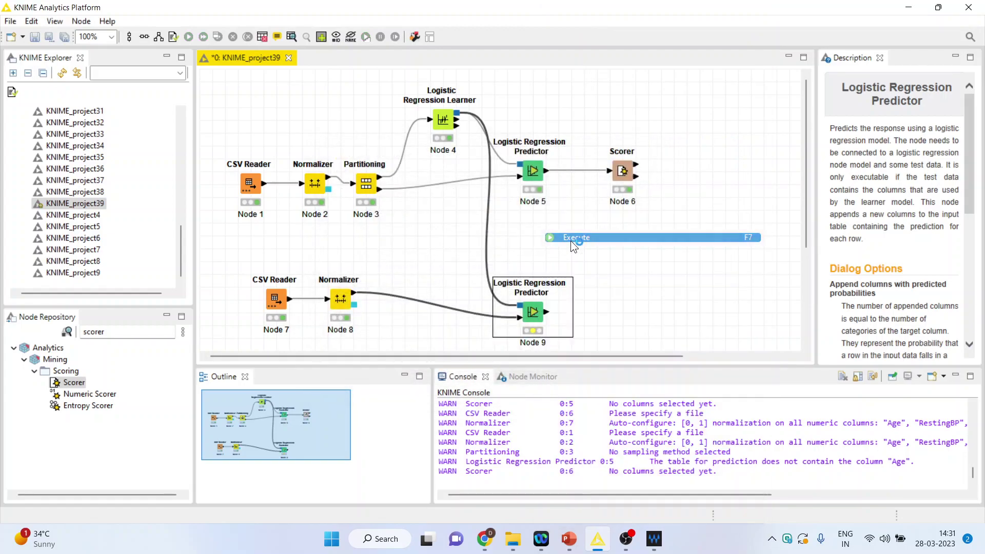
# Step: Inspect Node 9's predicted data, comparing Prediction (HeartDisease) against HeartDisease values, then close it
pyautogui.rightClick(535, 316)
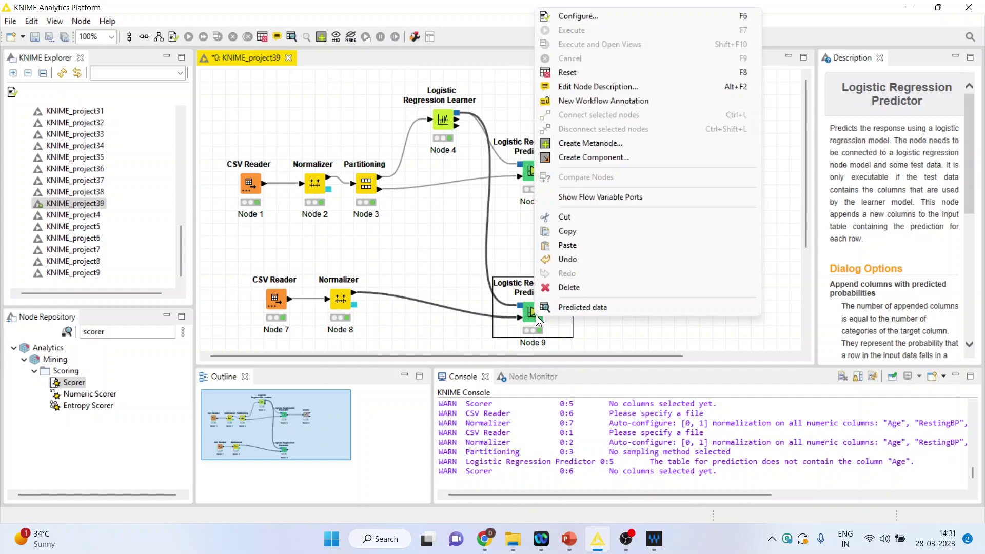
pyautogui.click(568, 306)
pyautogui.moveTo(873, 92); pyautogui.dragTo(896, 94)
pyautogui.moveTo(853, 103); pyautogui.dragTo(855, 188)
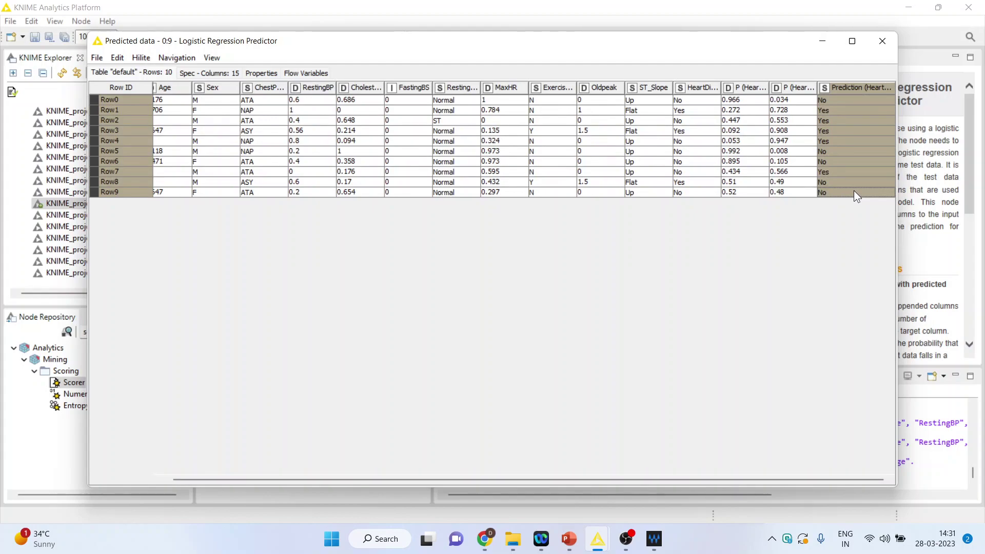
pyautogui.moveTo(692, 102); pyautogui.dragTo(702, 191)
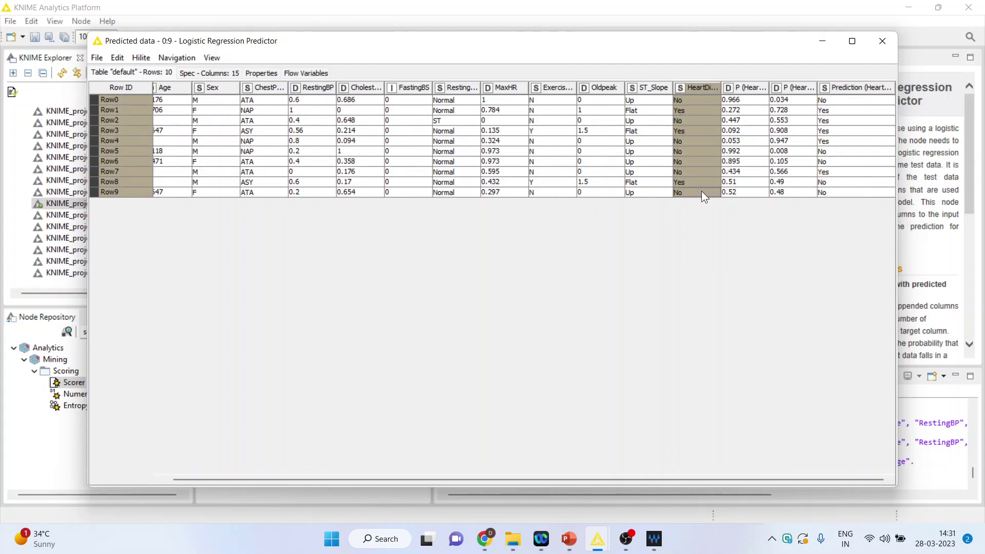
pyautogui.click(882, 41)
# Step: Paste a copy of the Scorer below Node 6 and connect Node 9's output to it
pyautogui.click(620, 178)
pyautogui.rightClick(621, 177)
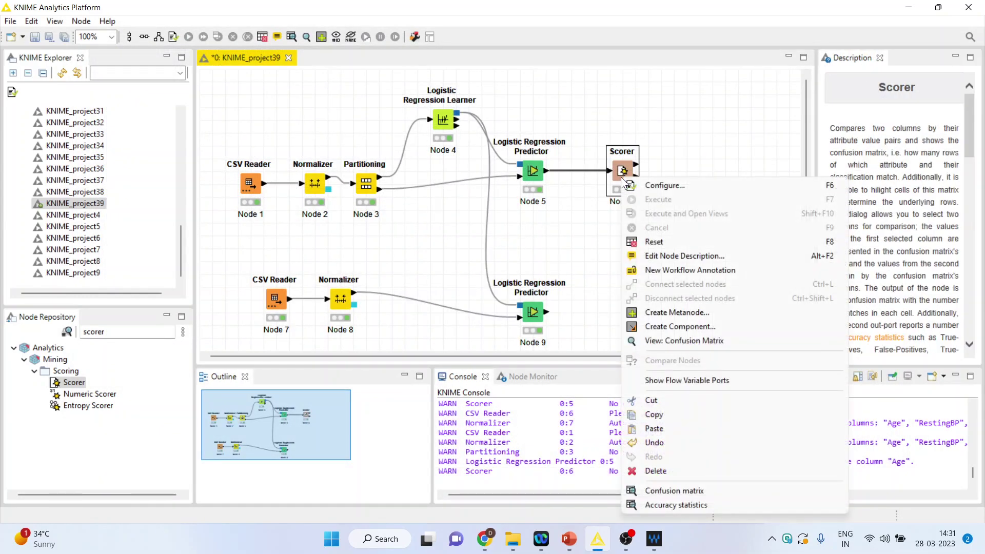
pyautogui.click(681, 414)
pyautogui.click(608, 267)
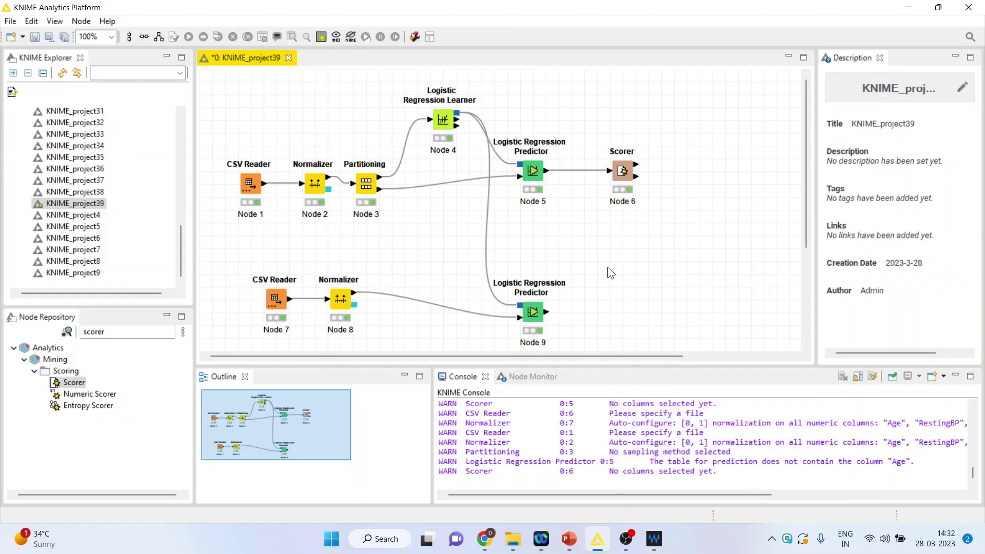
pyautogui.hotkey('ctrl', 'v')
pyautogui.moveTo(632, 288); pyautogui.dragTo(627, 316)
pyautogui.click(626, 173)
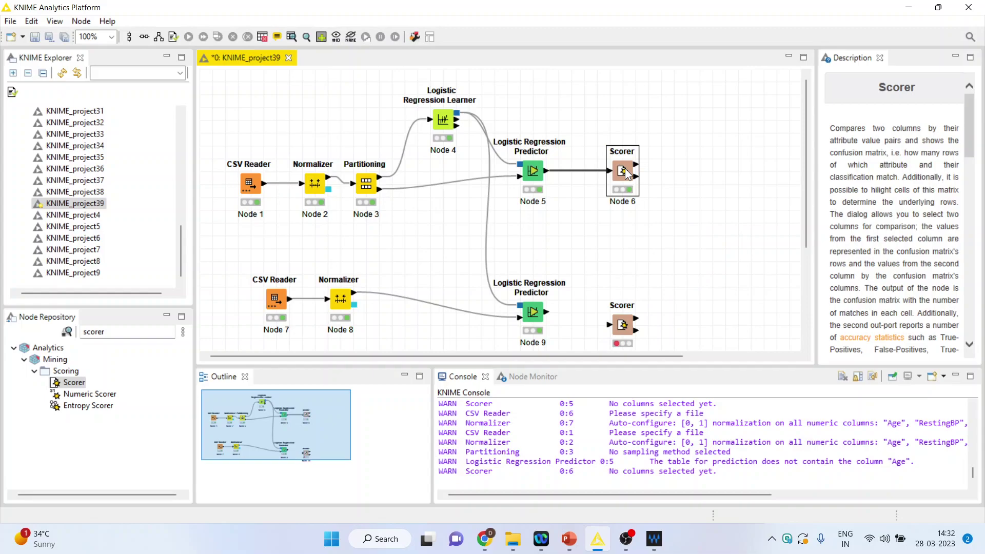
pyautogui.click(543, 313)
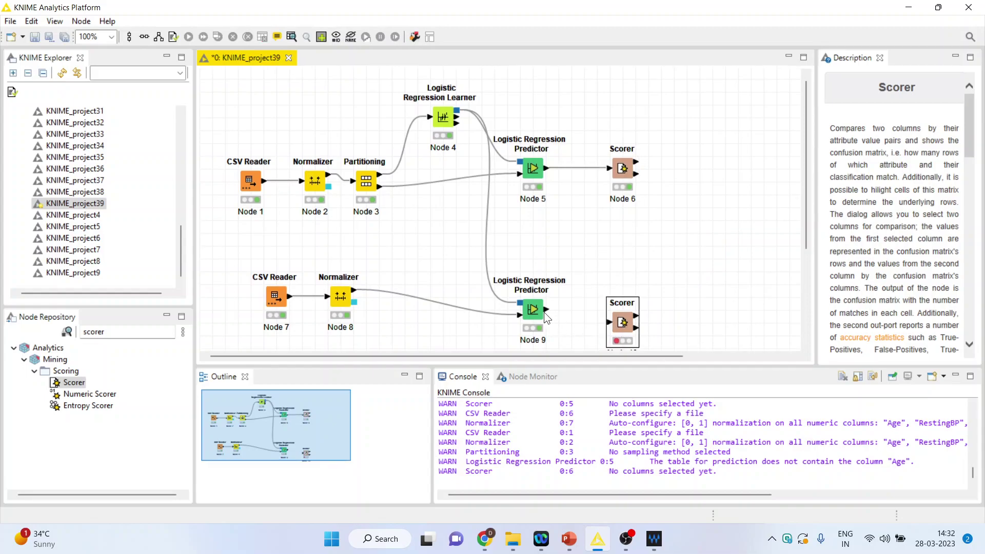
pyautogui.moveTo(546, 312); pyautogui.dragTo(614, 323)
# Step: Confirm the new Scorer's HeartDisease vs Prediction (HeartDisease) settings and execute it
pyautogui.click(622, 323)
pyautogui.rightClick(625, 326)
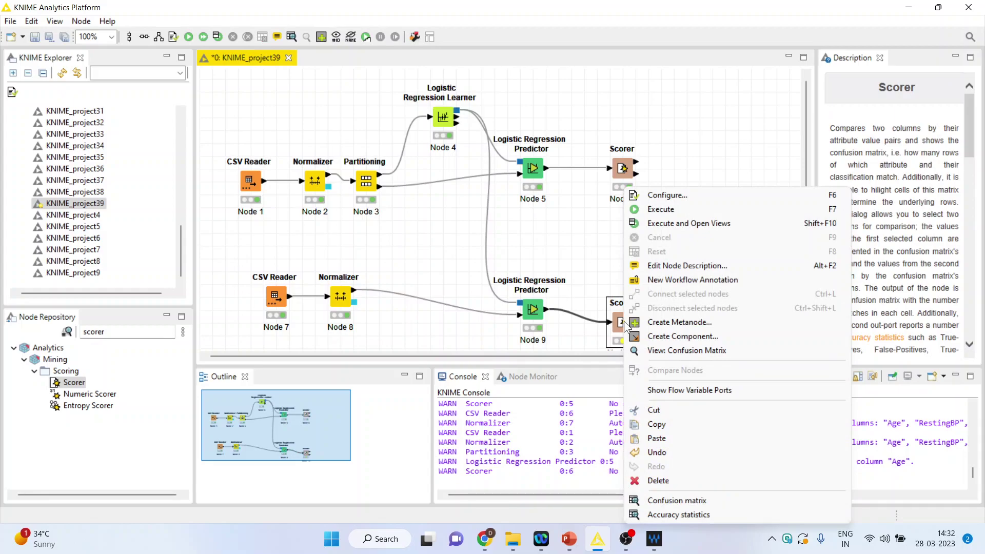
pyautogui.click(666, 196)
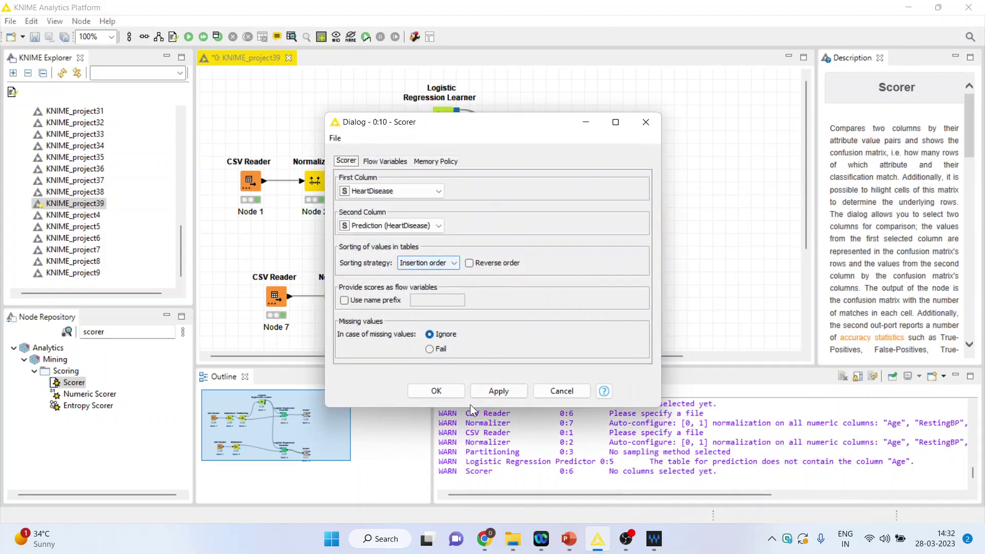
pyautogui.click(452, 393)
pyautogui.rightClick(622, 323)
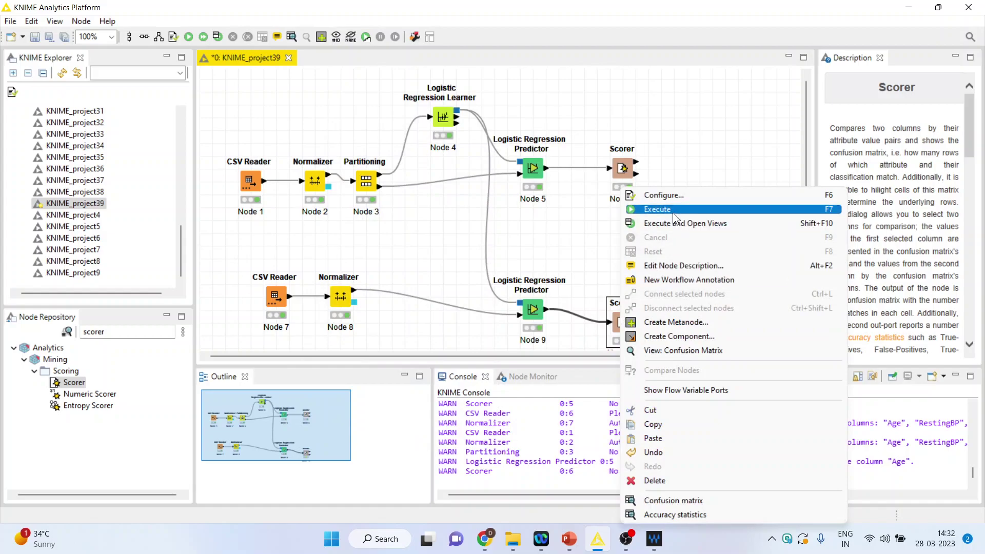
pyautogui.click(673, 210)
pyautogui.rightClick(622, 323)
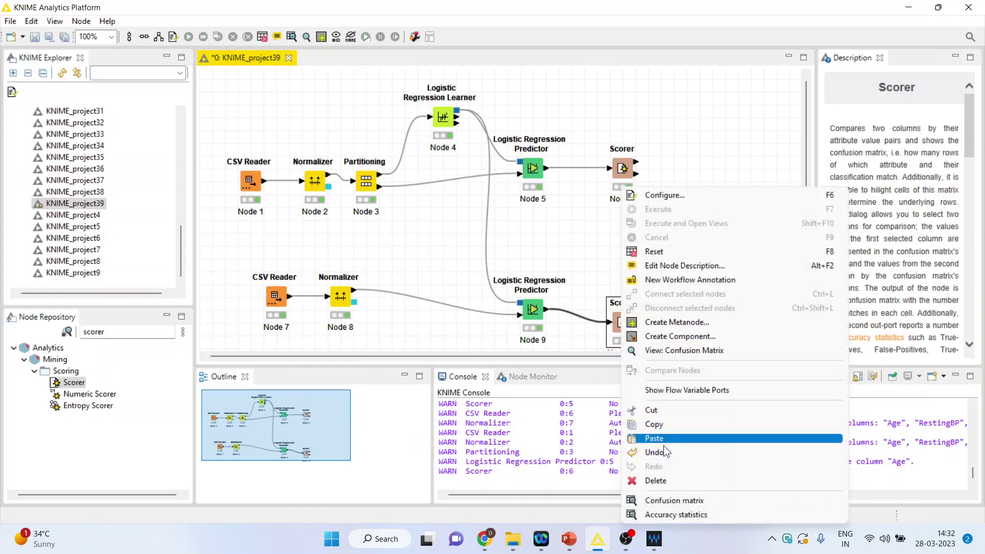
pyautogui.click(675, 502)
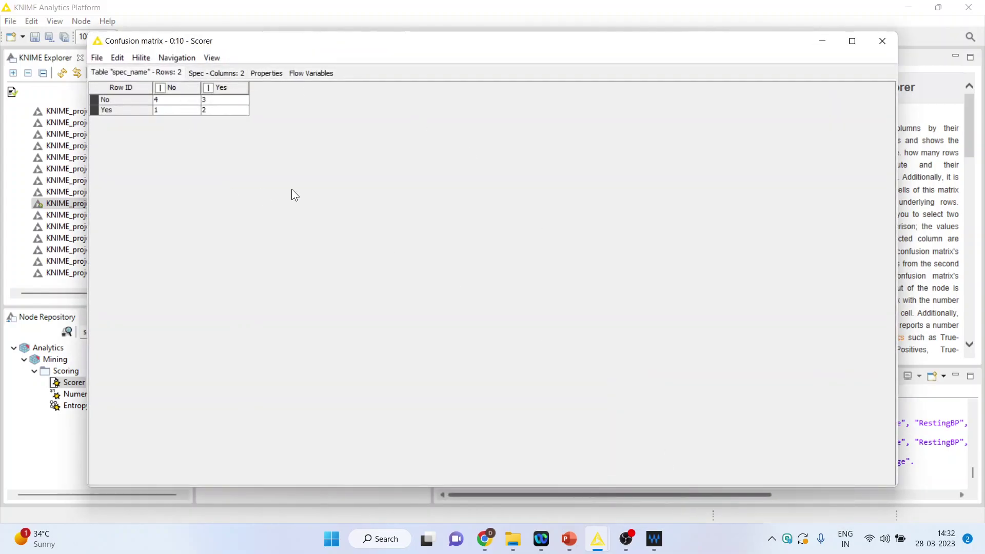
# Step: Inspect the confusion matrix counts, including Yes/Yes of 2, then close the view
pyautogui.click(215, 103)
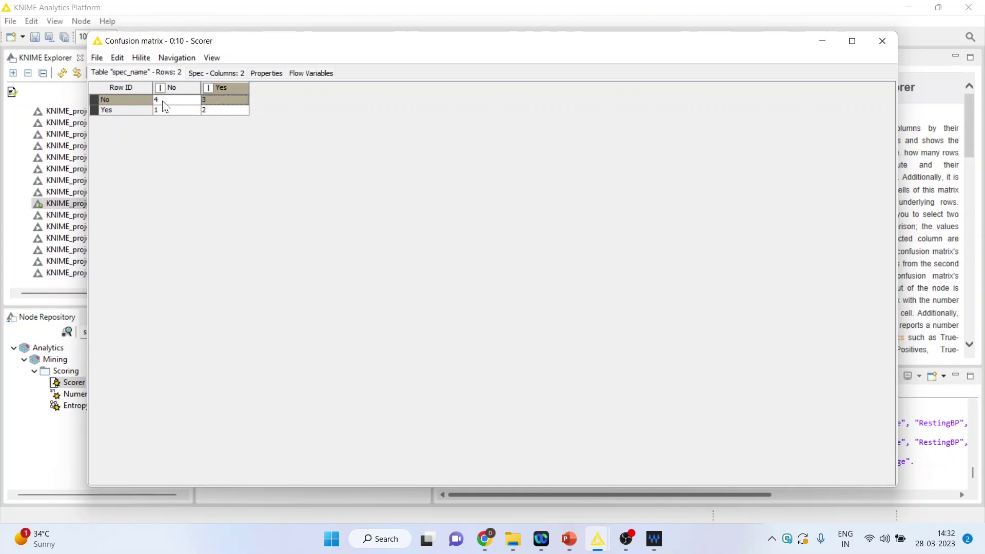
pyautogui.click(210, 109)
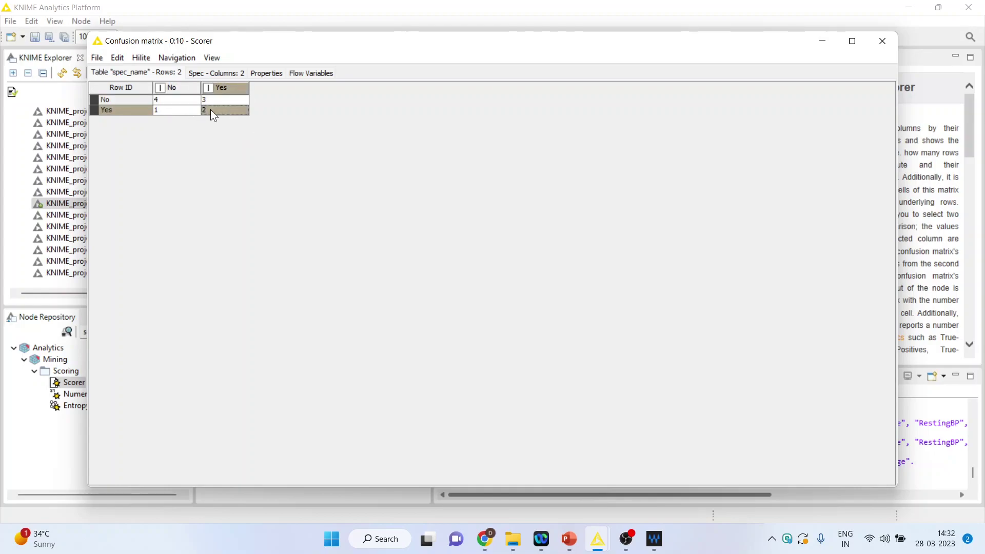
pyautogui.click(169, 109)
pyautogui.click(209, 99)
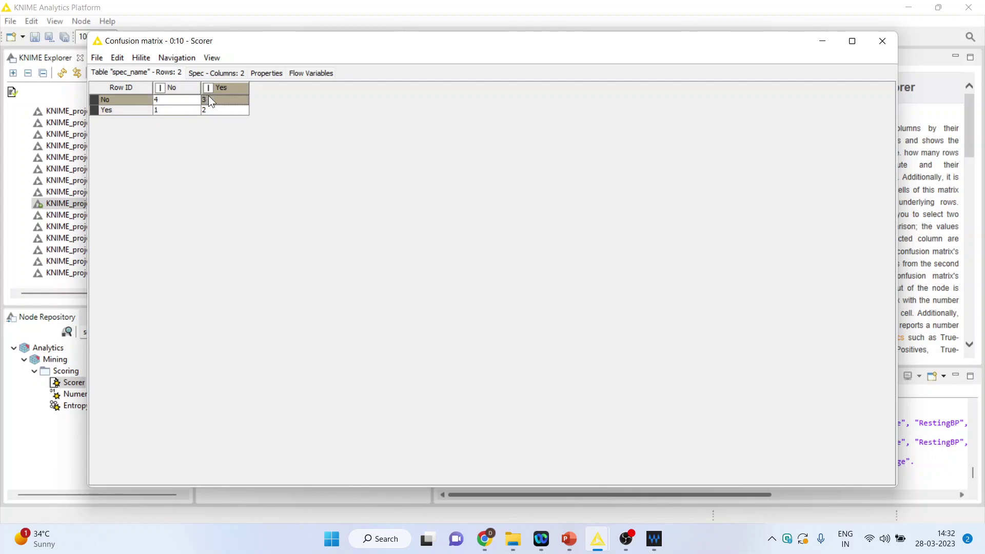
pyautogui.click(883, 40)
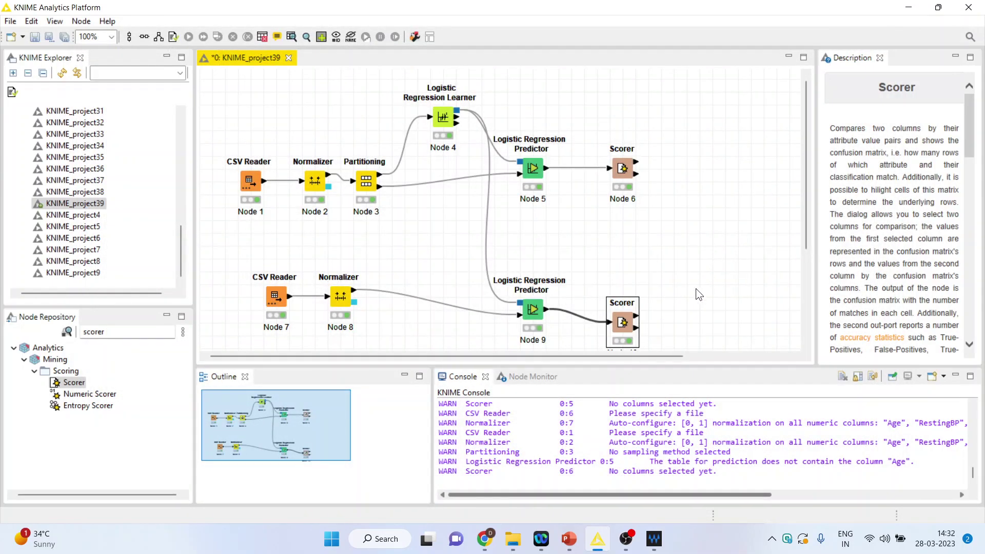
# Step: Show the new Scorer's accuracy statistics, with overall accuracy 0.6
pyautogui.rightClick(626, 324)
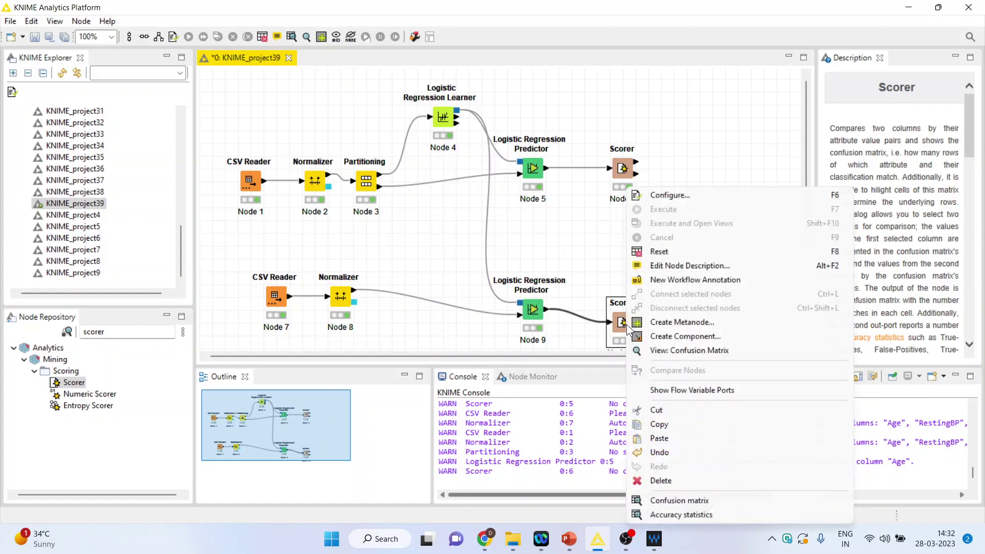
pyautogui.click(689, 515)
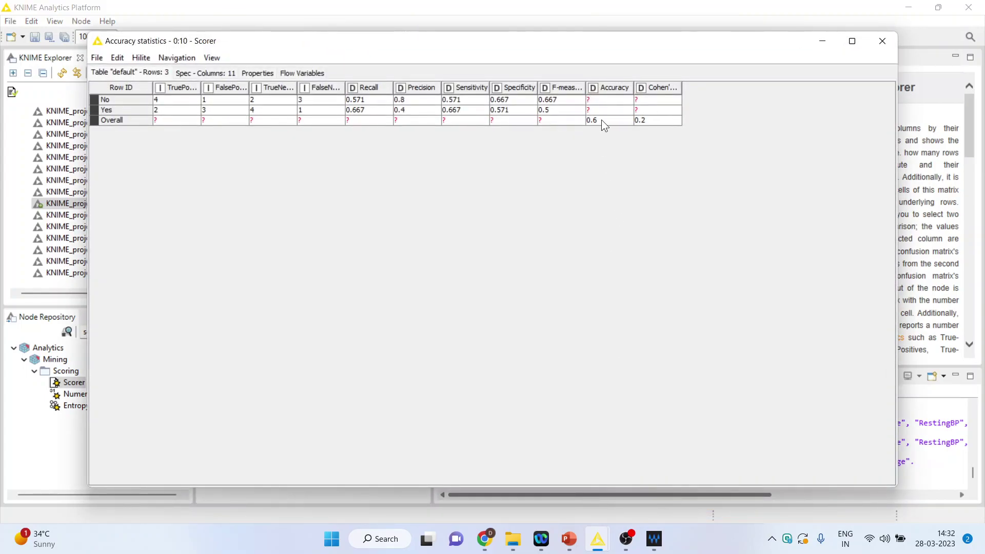
pyautogui.click(571, 539)
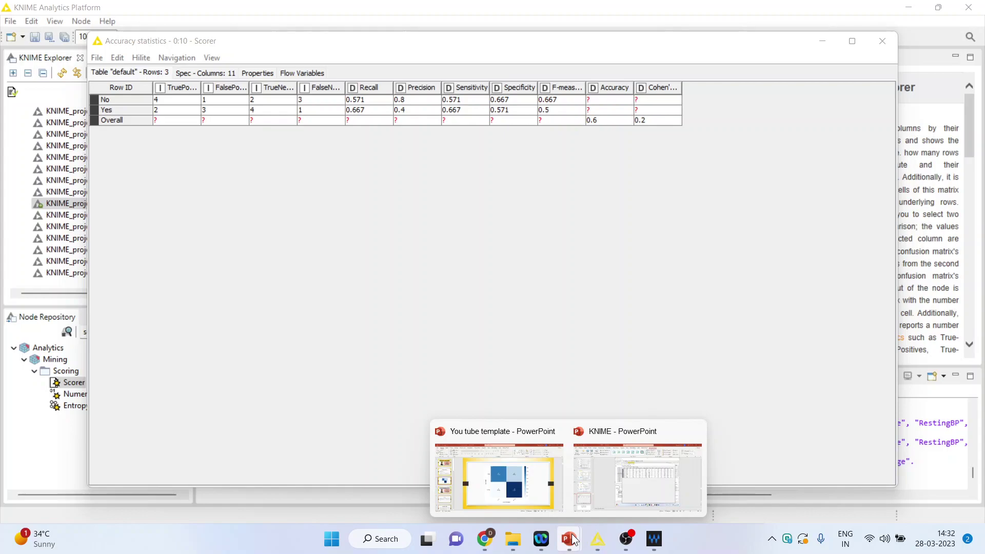